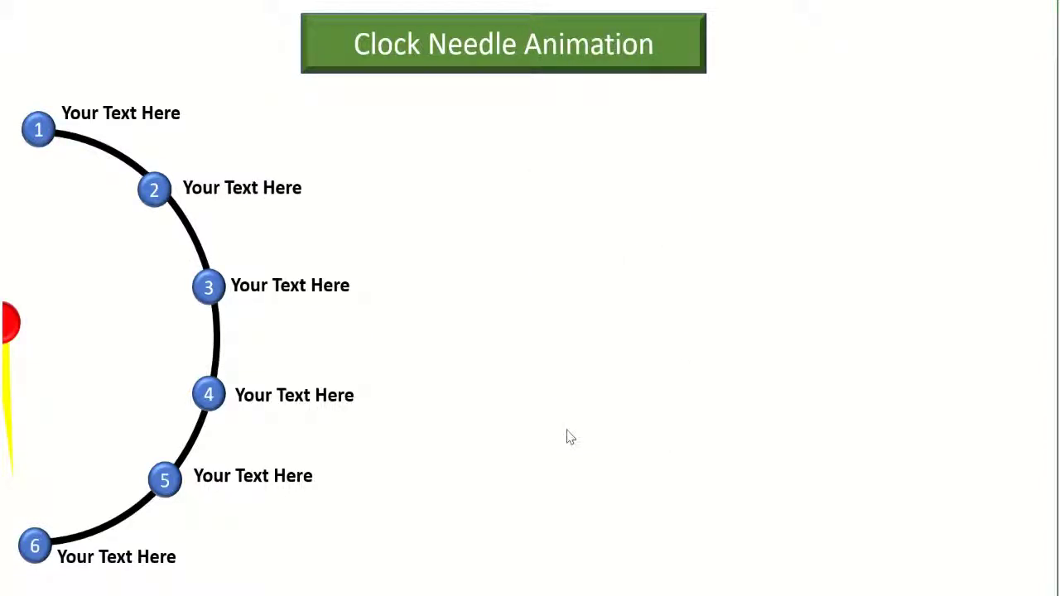
Exit the clock diagram slideshow and select the blank slide 3
left_click(83, 360)
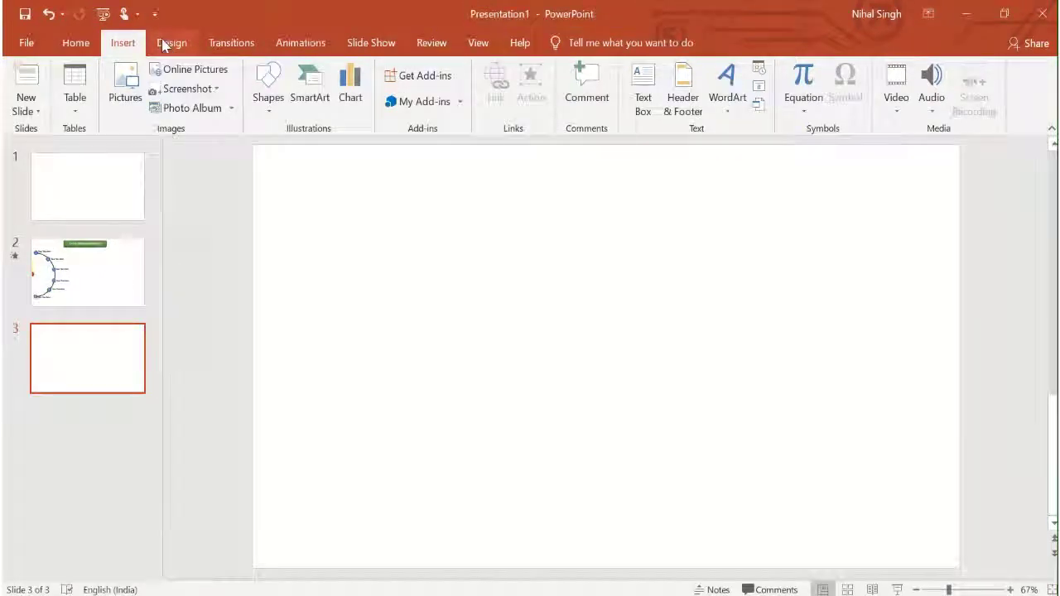
Draw a thin upright isosceles triangle, 4.82 cm by 0.45 cm, on slide 3 as the needle
left_click(168, 45)
left_click(130, 44)
left_click(268, 106)
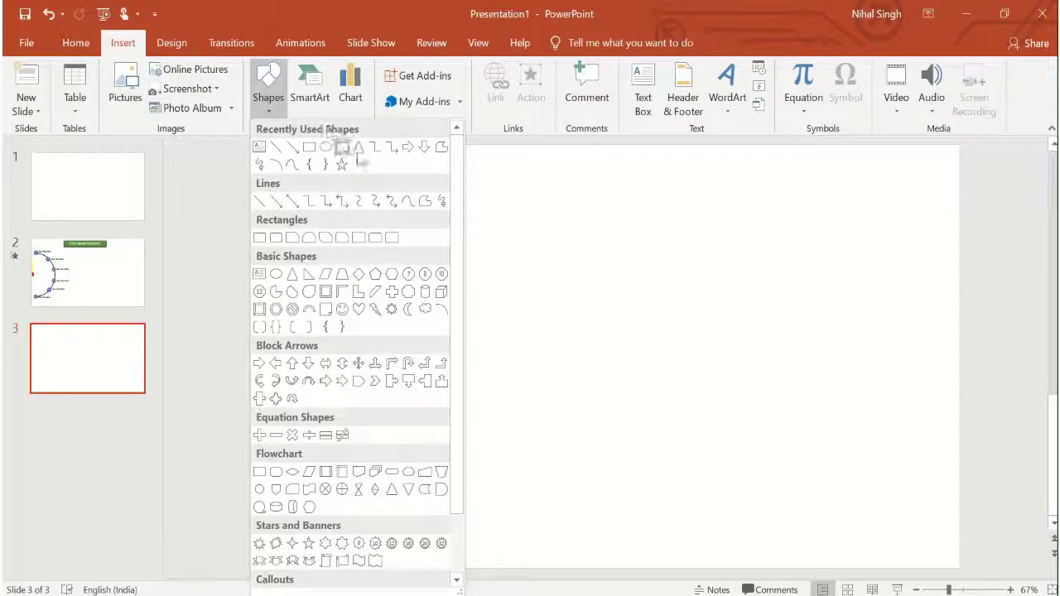
left_click(359, 147)
mouse_move(437, 265)
left_mouse_down()
mouse_move(409, 324)
mouse_move(424, 480)
mouse_move(435, 354)
mouse_move(429, 375)
left_mouse_up()
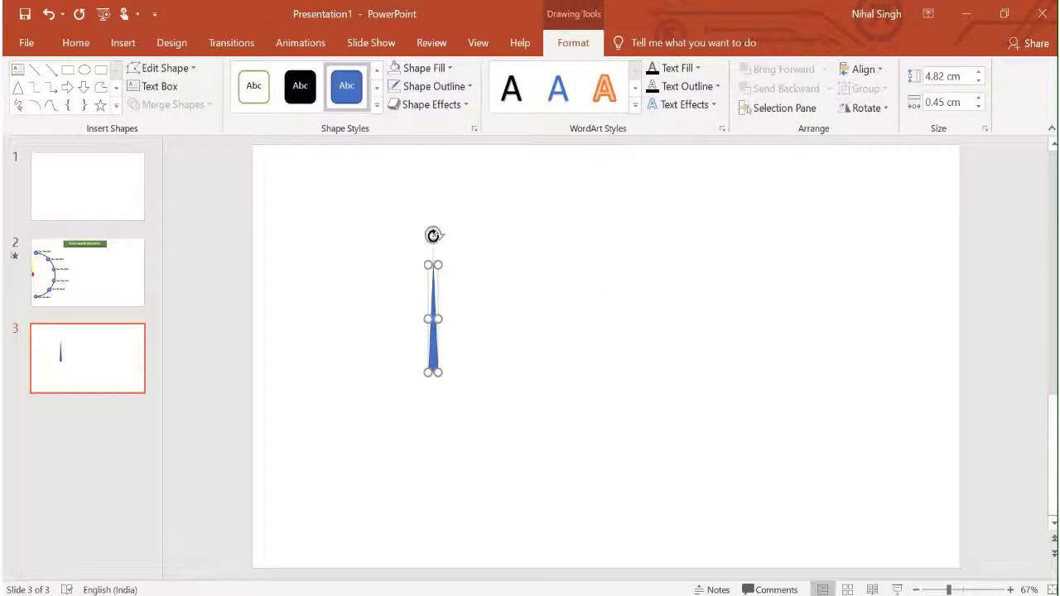
left_click_drag(432, 235, 432, 269)
left_click_drag(432, 235, 432, 232)
Duplicate the triangle and set the copy to no fill and no outline
left_click(502, 294)
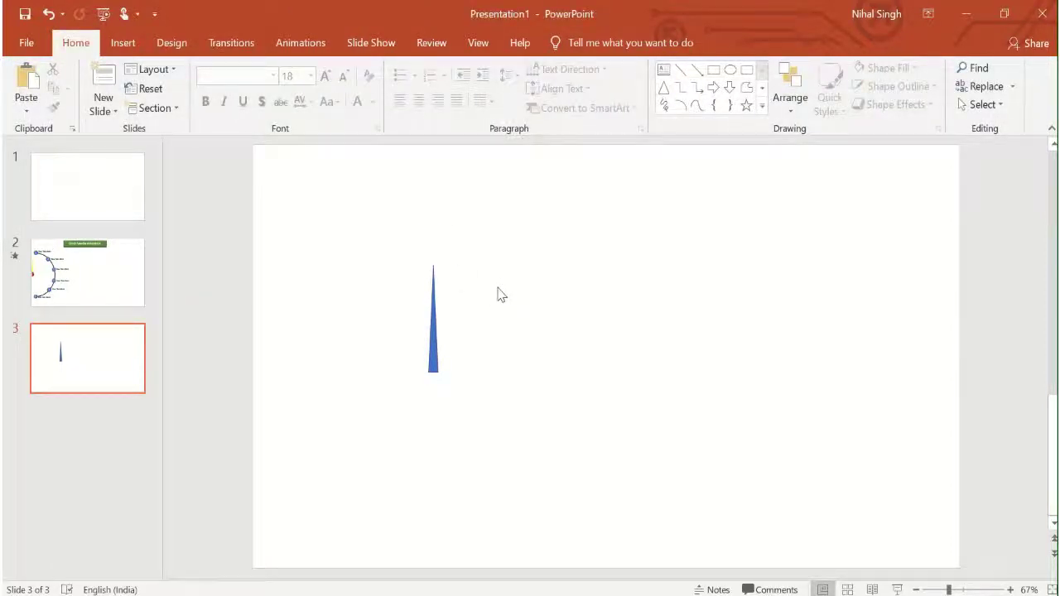
left_click(432, 325)
mouse_move(433, 320)
left_mouse_down()
mouse_move(443, 319)
mouse_move(451, 284)
left_mouse_up()
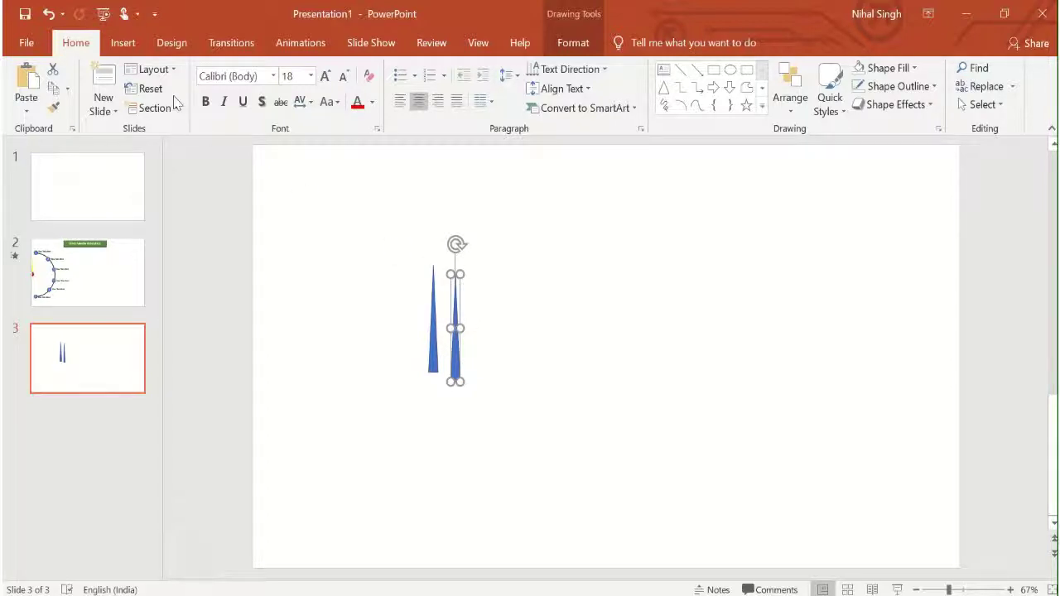
left_click(573, 43)
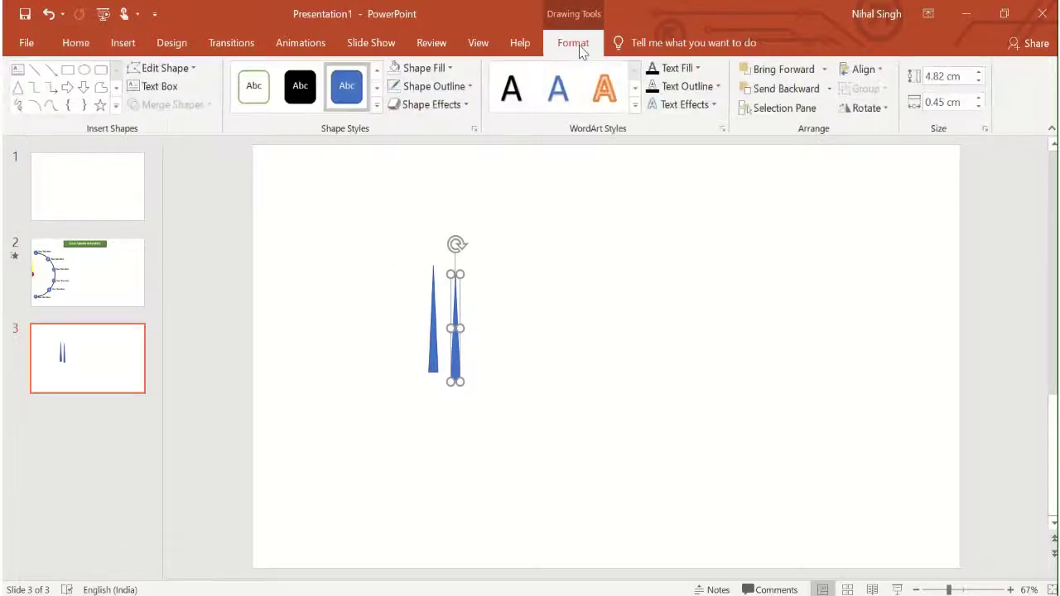
left_click(444, 72)
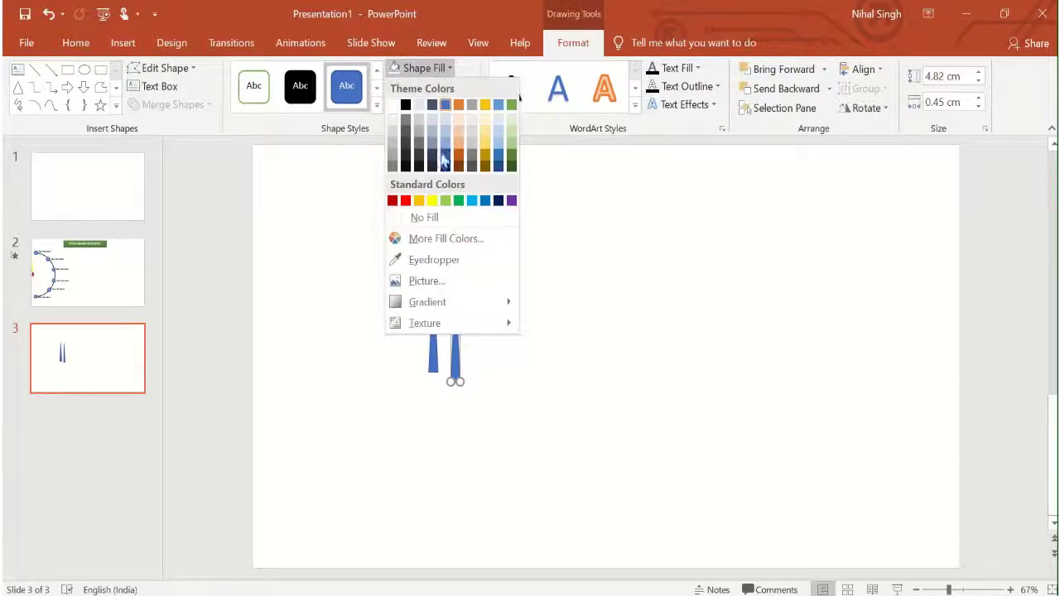
left_click(435, 217)
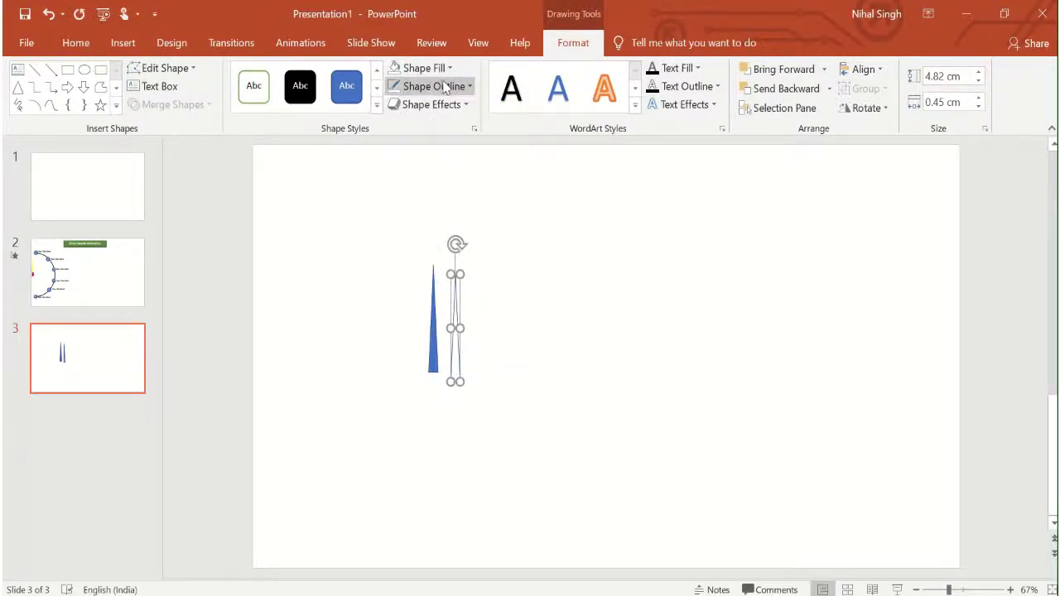
left_click(446, 87)
left_click(435, 235)
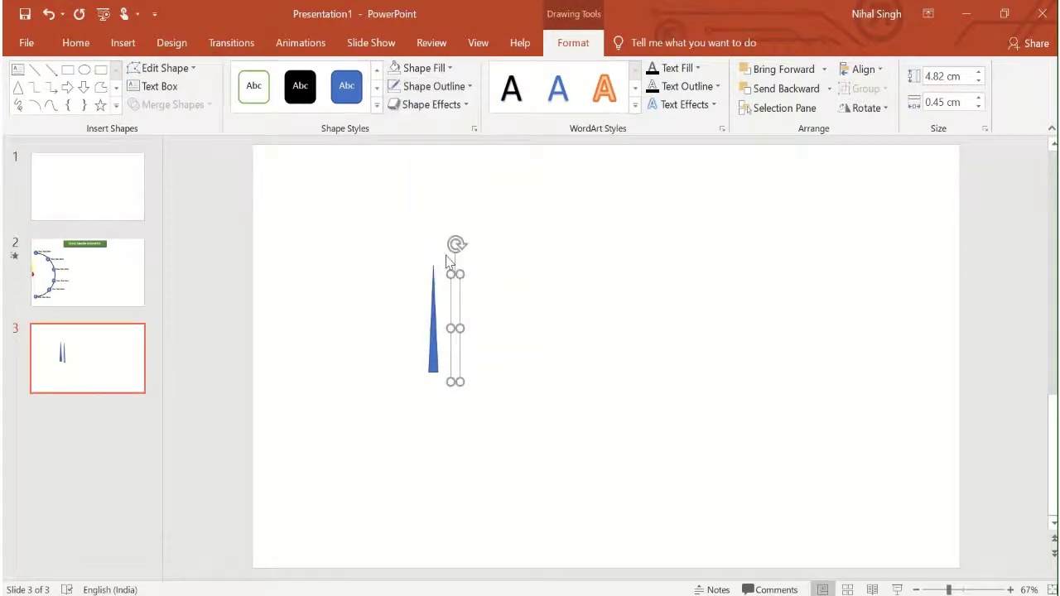
Flip the invisible copy vertically, place it below the needle, and group both into a 9.63 cm shape
left_click(880, 116)
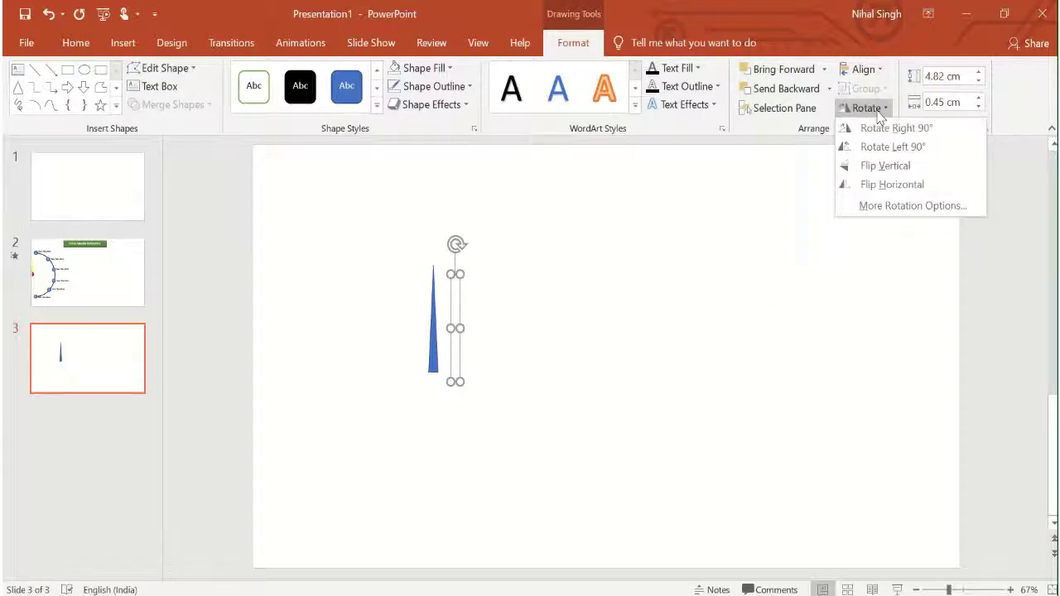
left_click(881, 166)
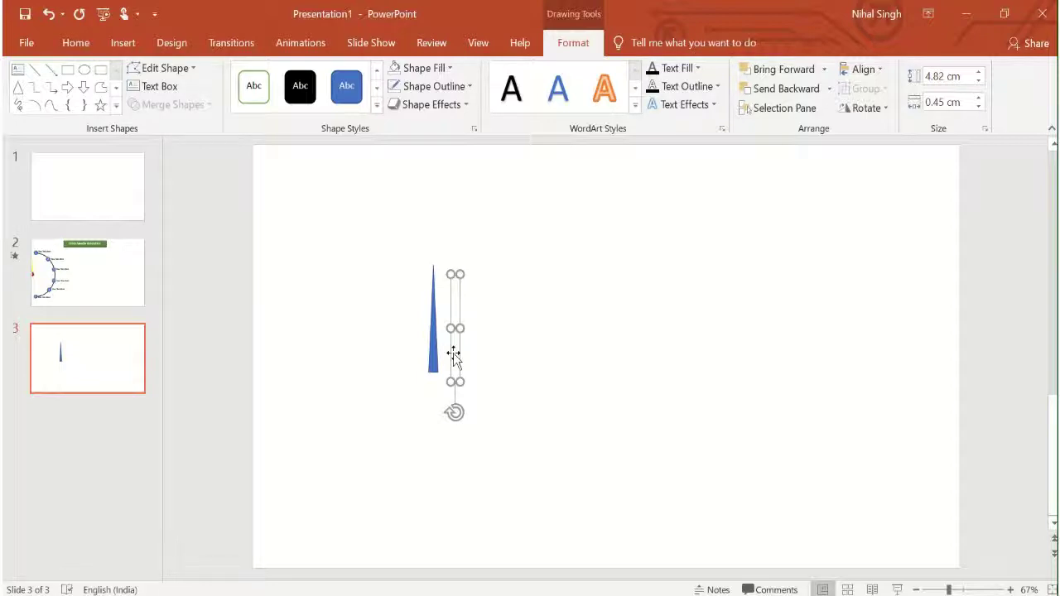
left_click_drag(453, 354, 431, 449)
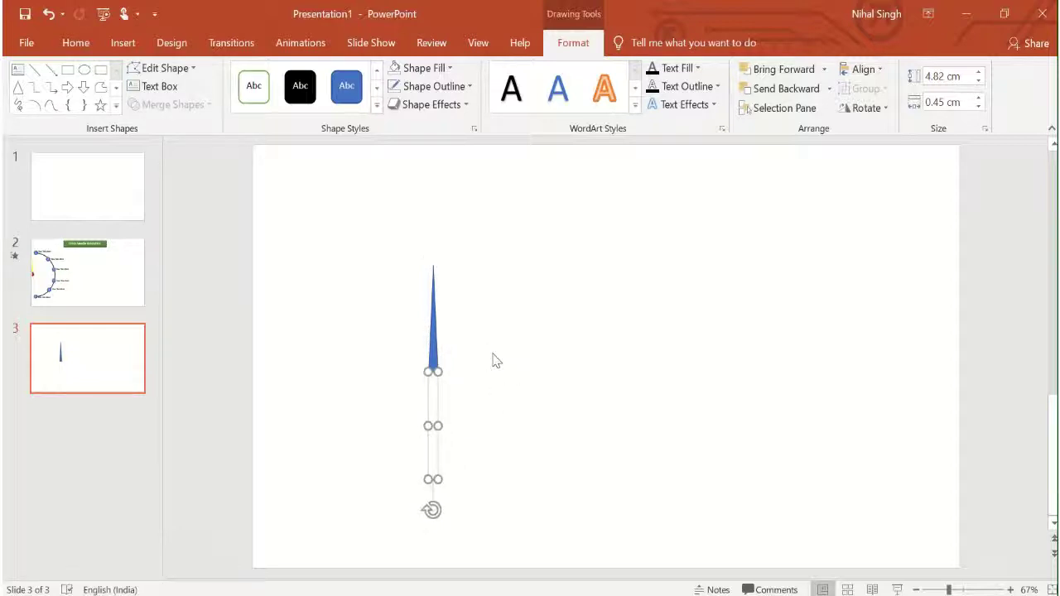
left_click(435, 336, "shift")
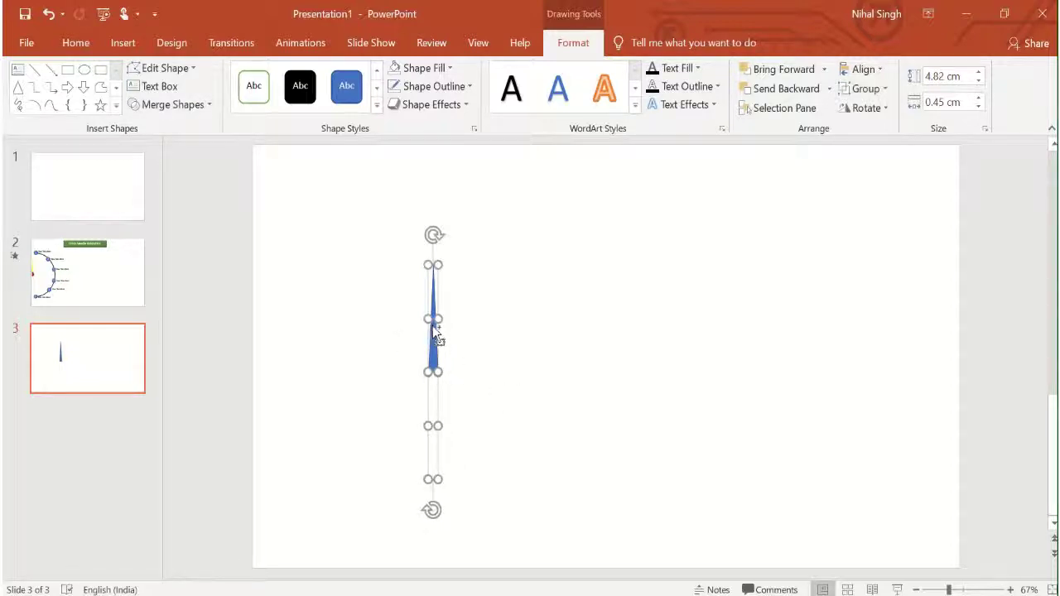
key("ctrl+g")
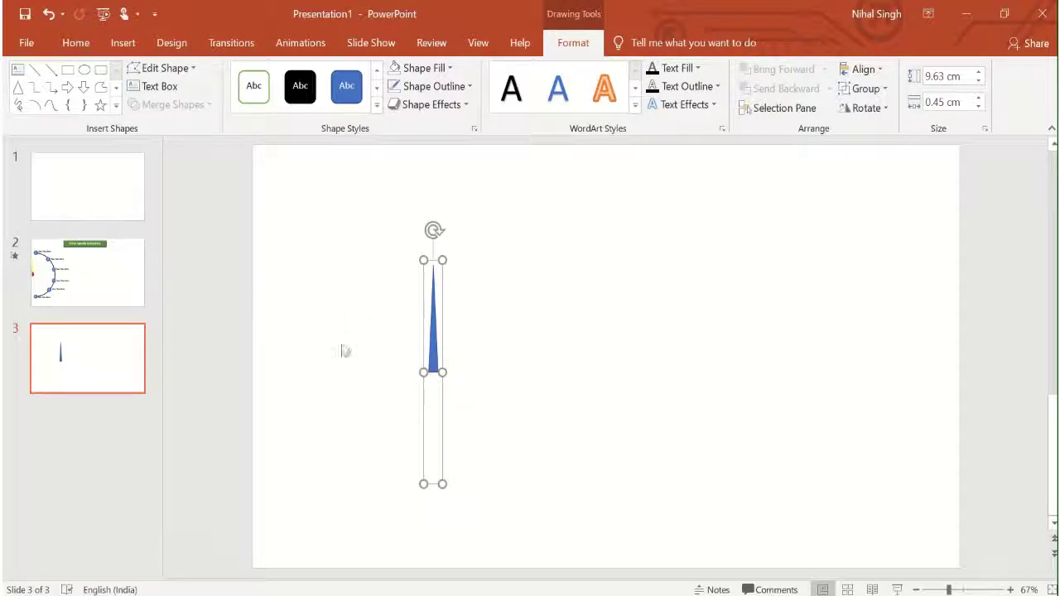
Add a 0.87 cm blue circle at the needle's base, group it, and move the needle left
left_click(123, 42)
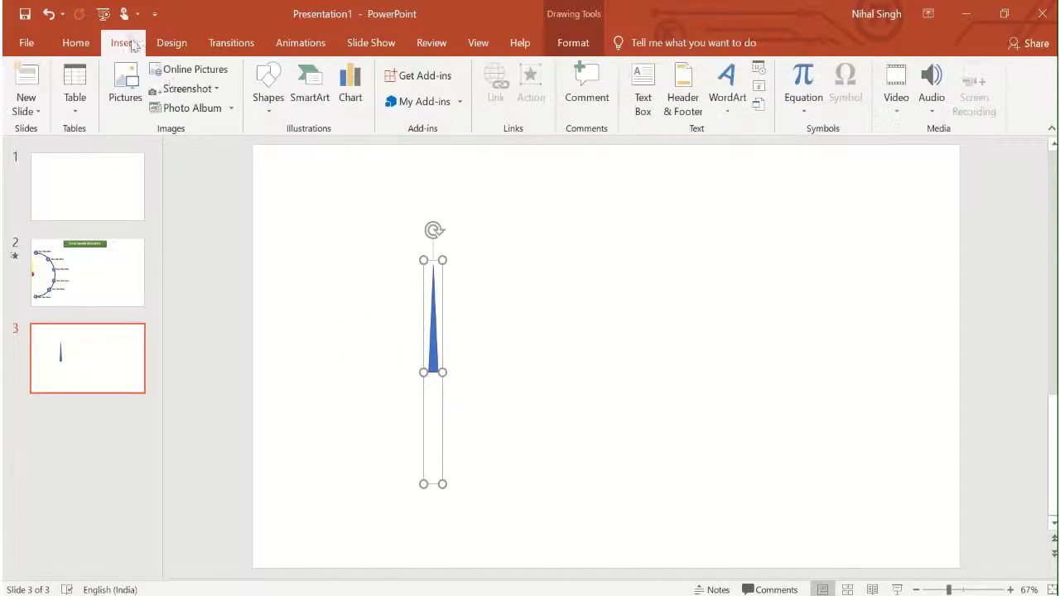
left_click(269, 91)
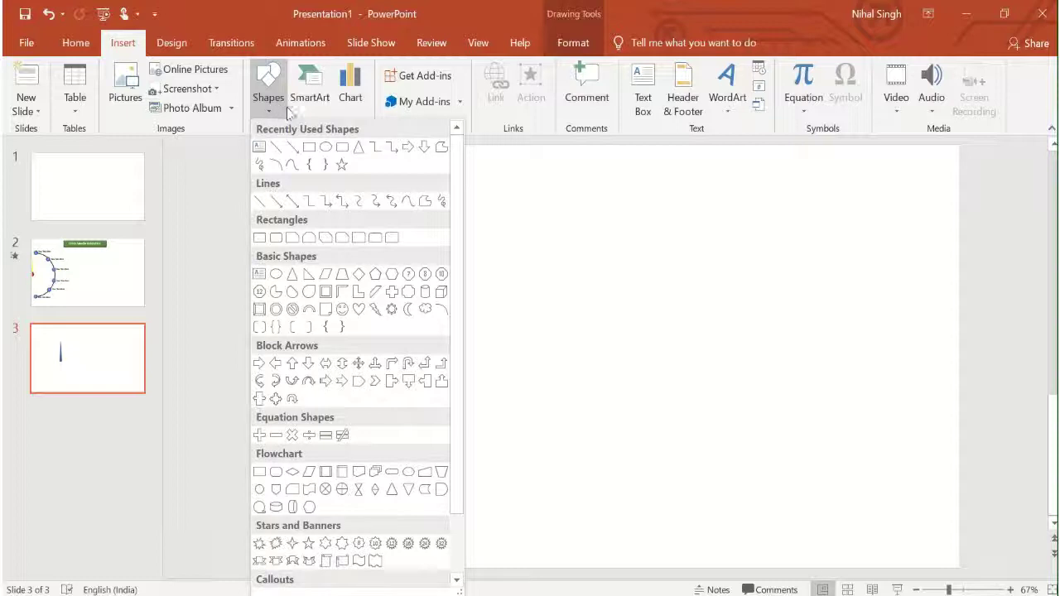
left_click(324, 146)
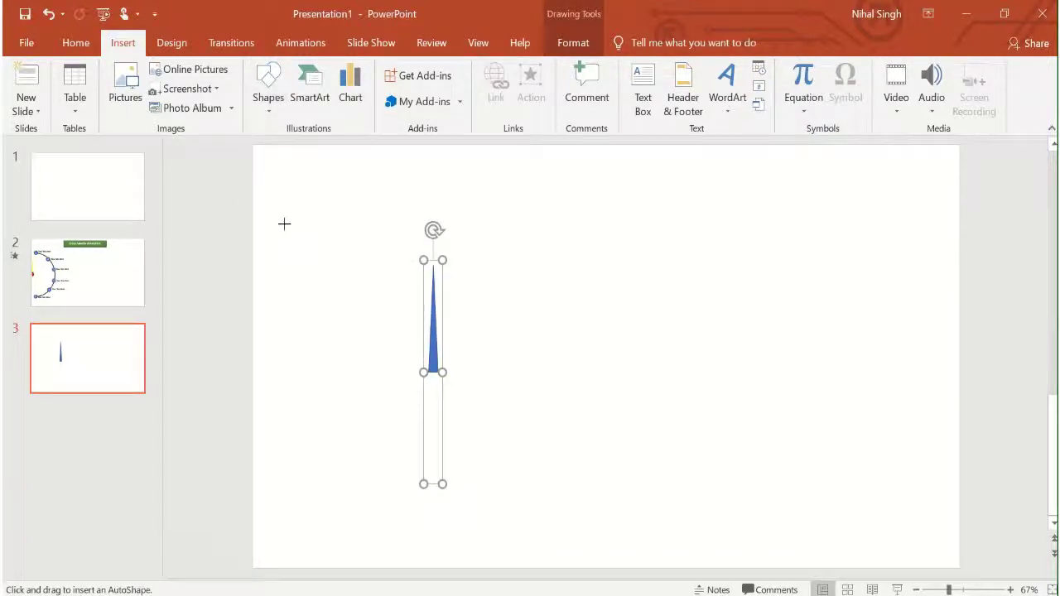
left_click_drag(306, 297, 312, 302)
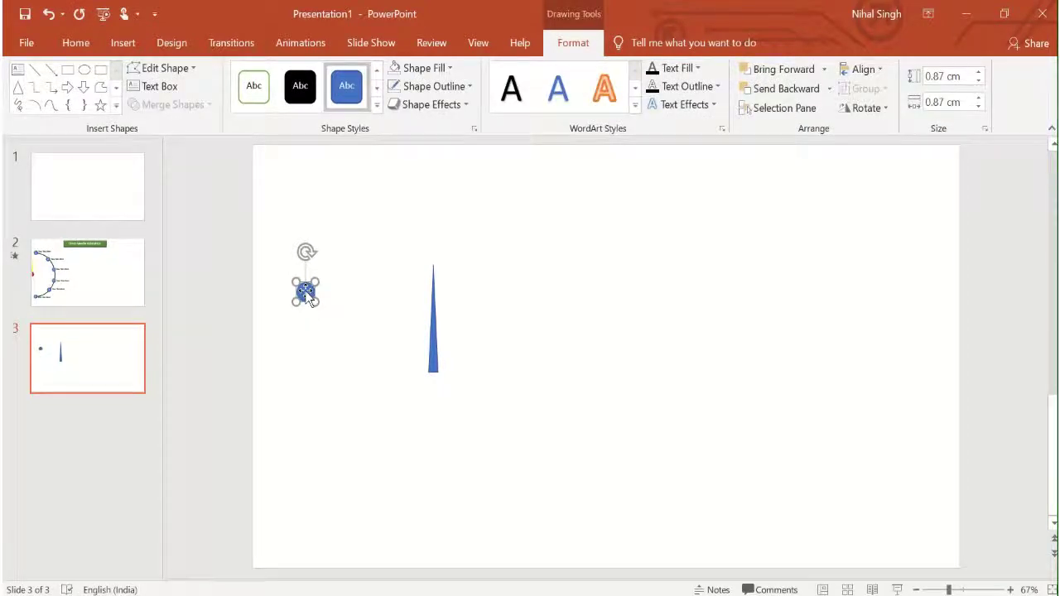
left_click_drag(306, 291, 434, 377)
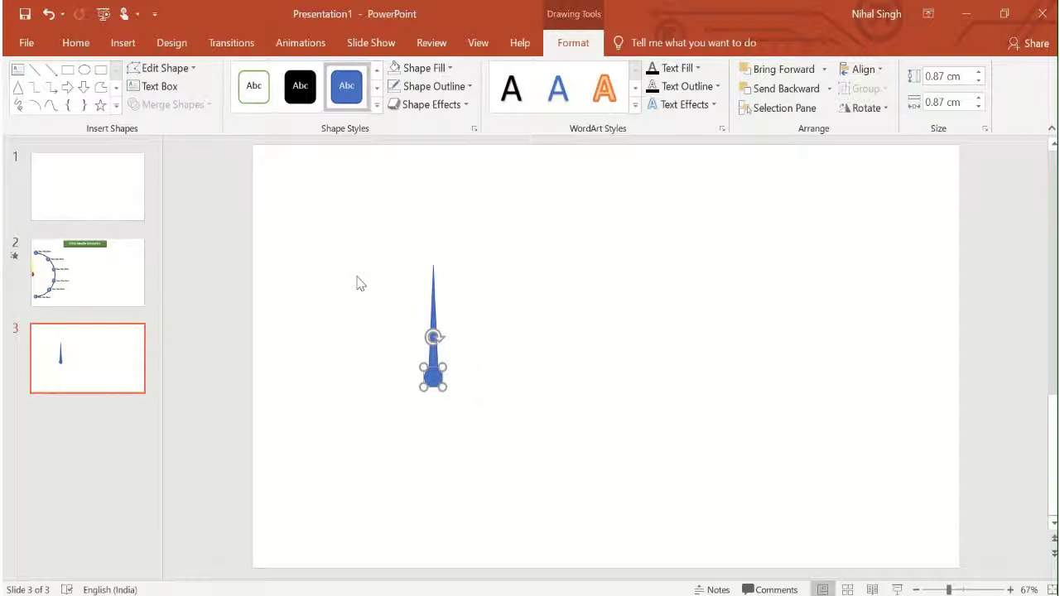
left_click(439, 304, "shift")
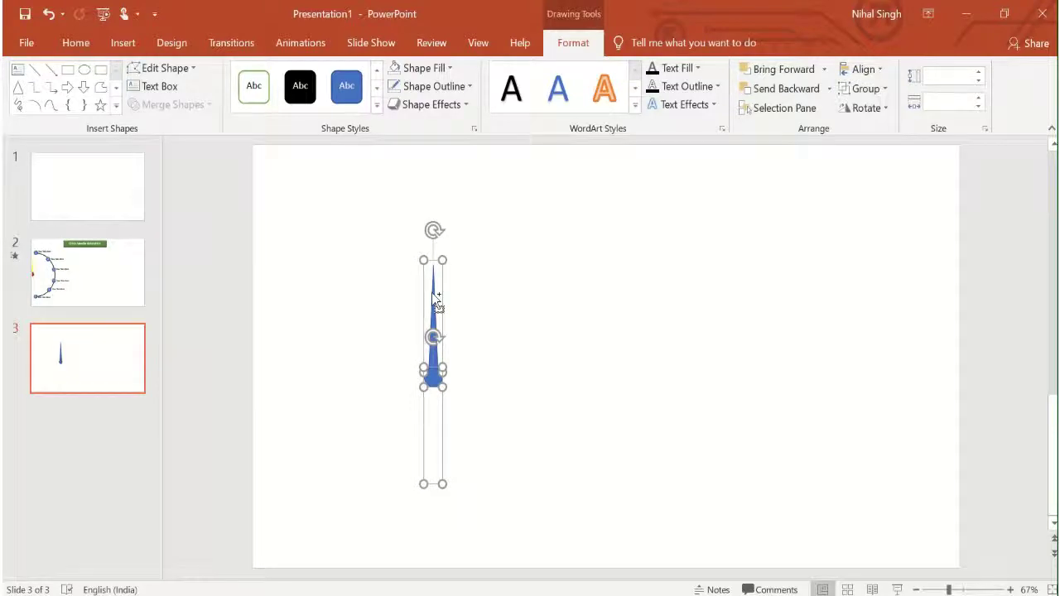
key("ctrl+g")
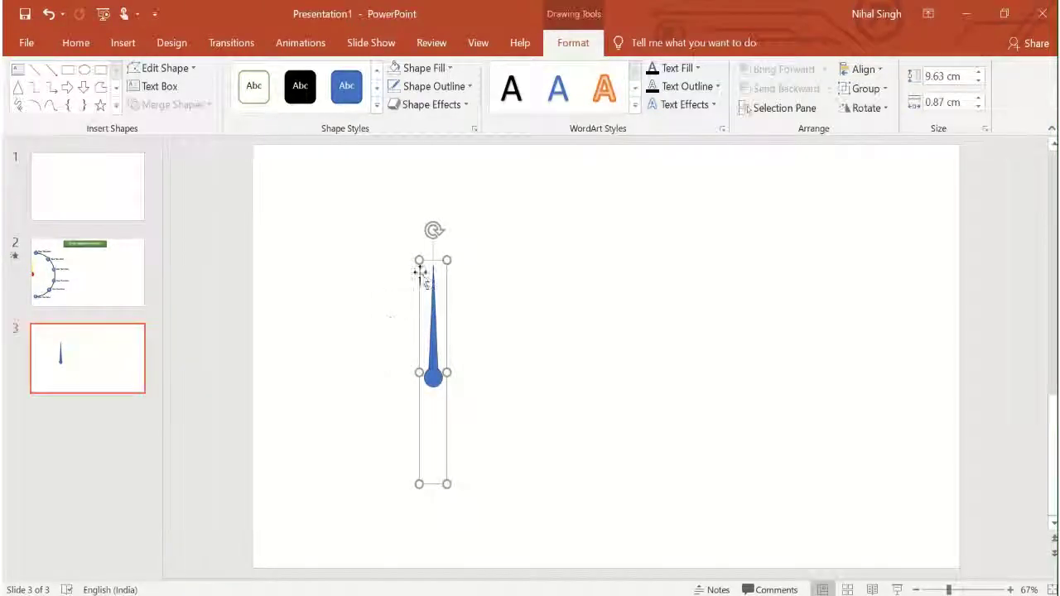
left_click(395, 300)
left_click_drag(429, 346, 255, 323)
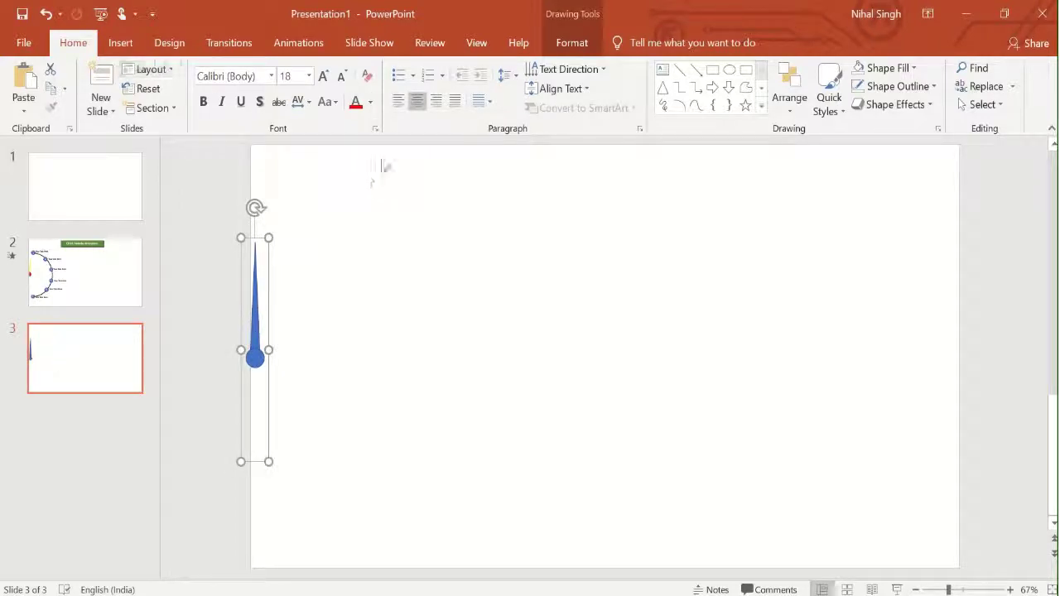
Draw an arc shape on the slide
left_click(120, 45)
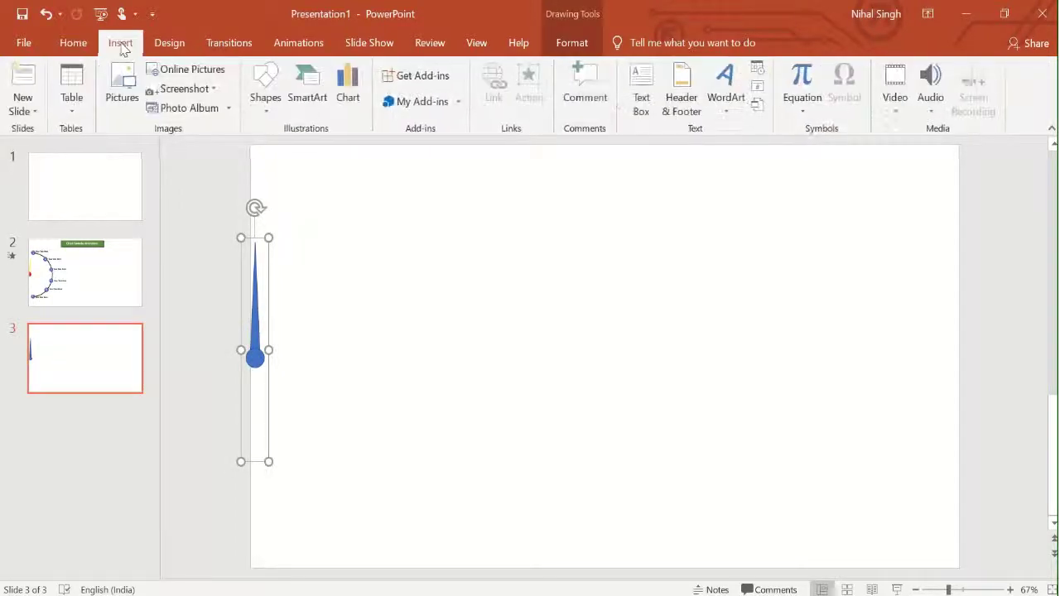
left_click(276, 113)
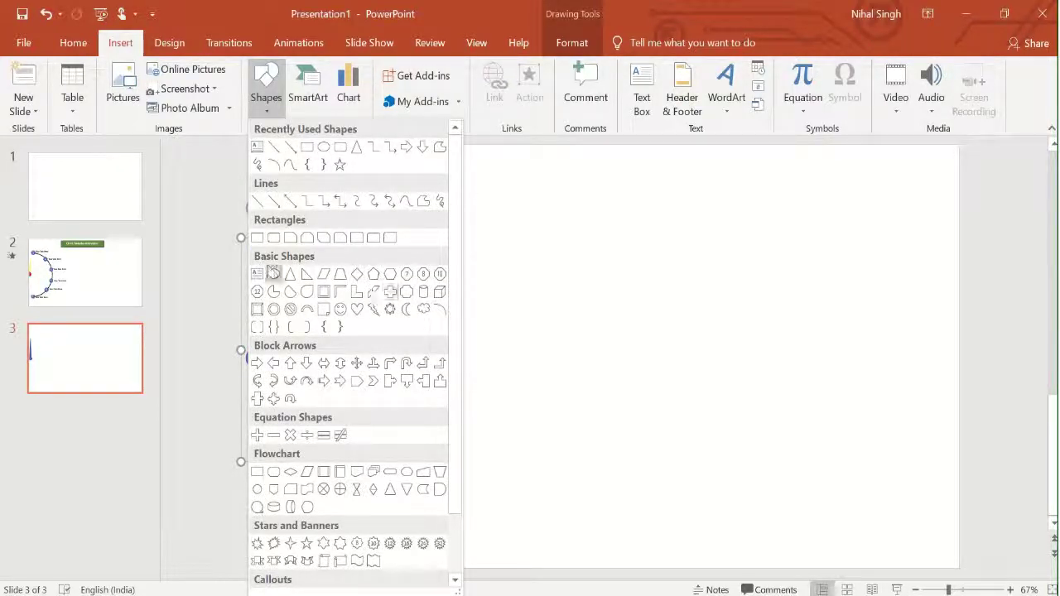
left_click(439, 309)
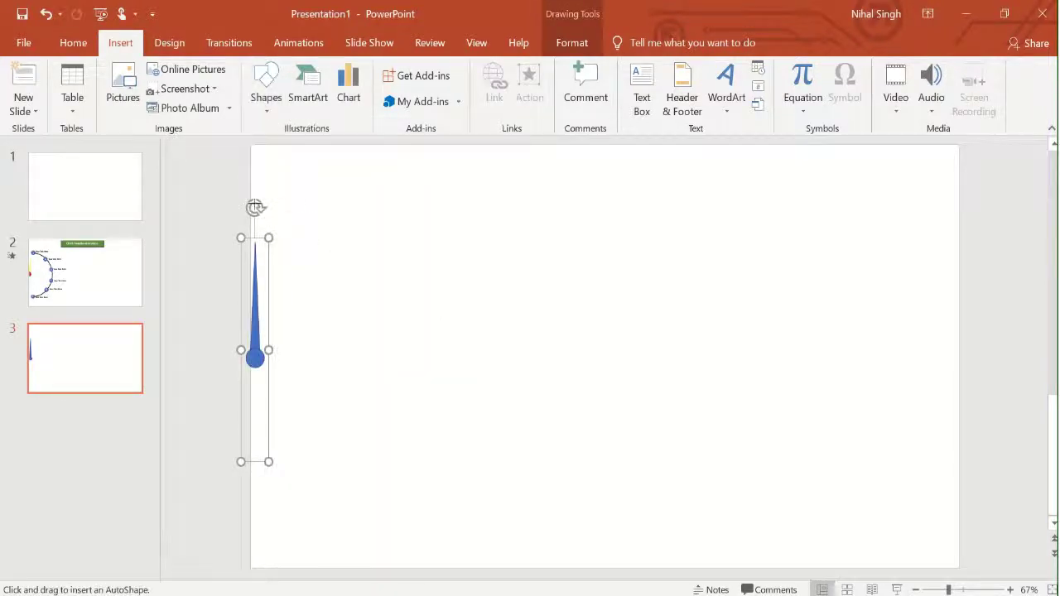
mouse_move(251, 196)
left_mouse_down()
mouse_move(359, 253)
mouse_move(406, 348)
mouse_move(439, 505)
mouse_move(443, 486)
left_mouse_up()
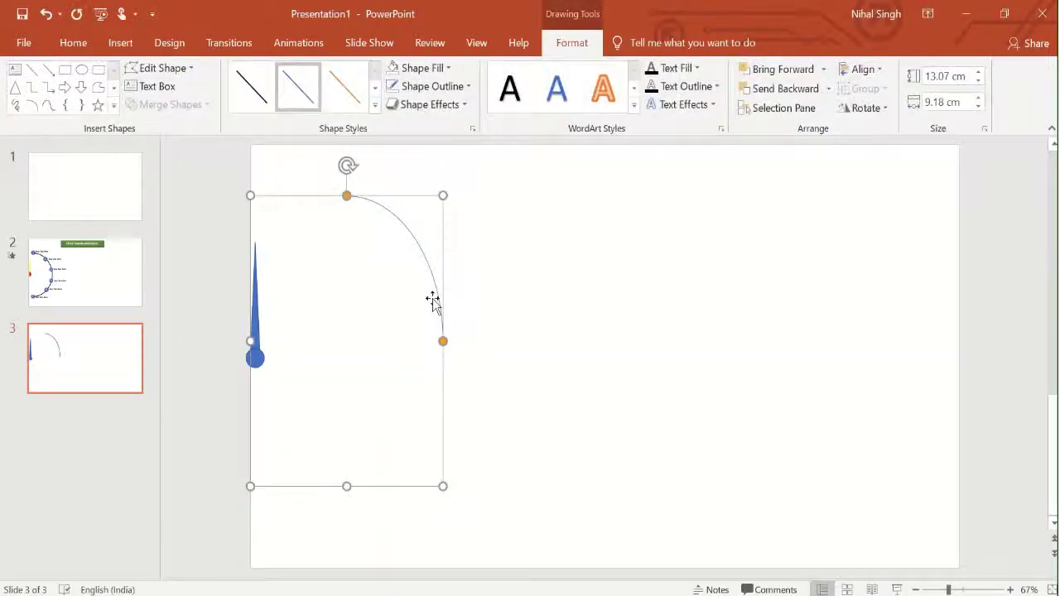
Reshape the arc to 13.07 by 13.52 cm and centre it on the needle's round base
left_click_drag(434, 294, 337, 295)
left_click(361, 347)
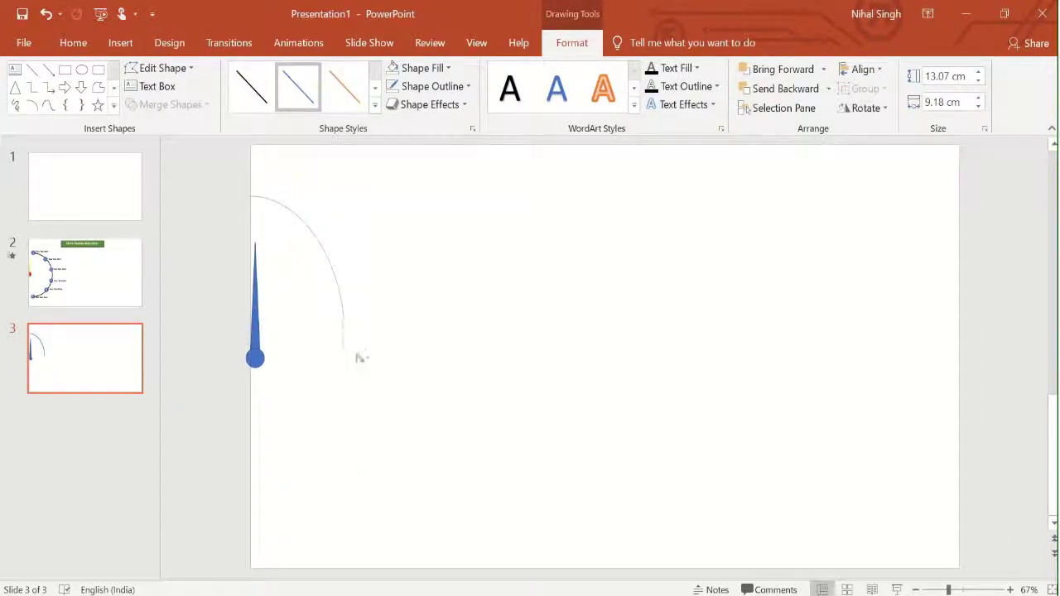
left_click_drag(346, 399, 254, 497)
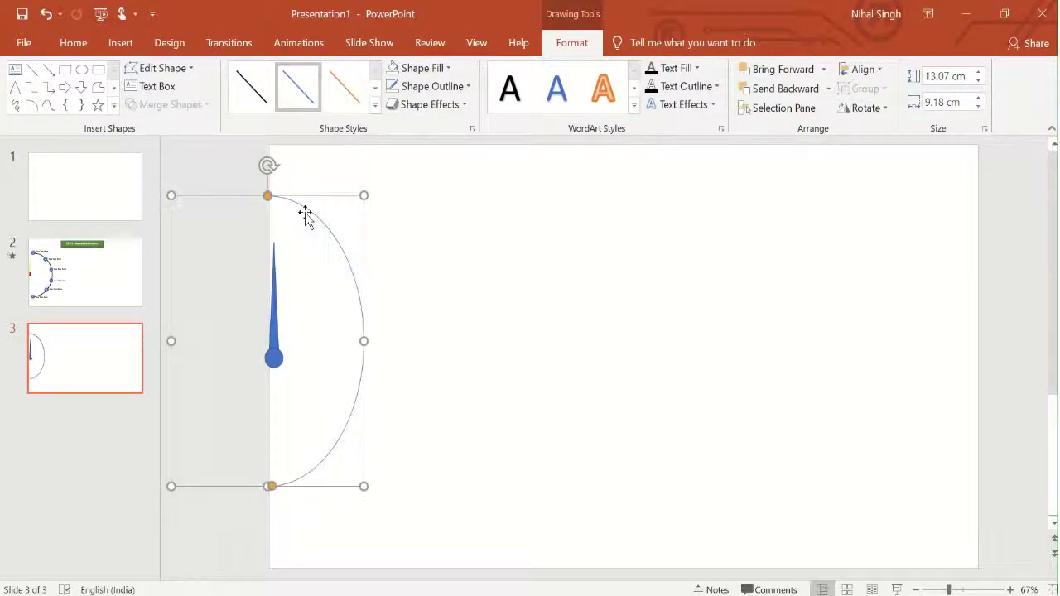
left_click_drag(363, 340, 386, 336)
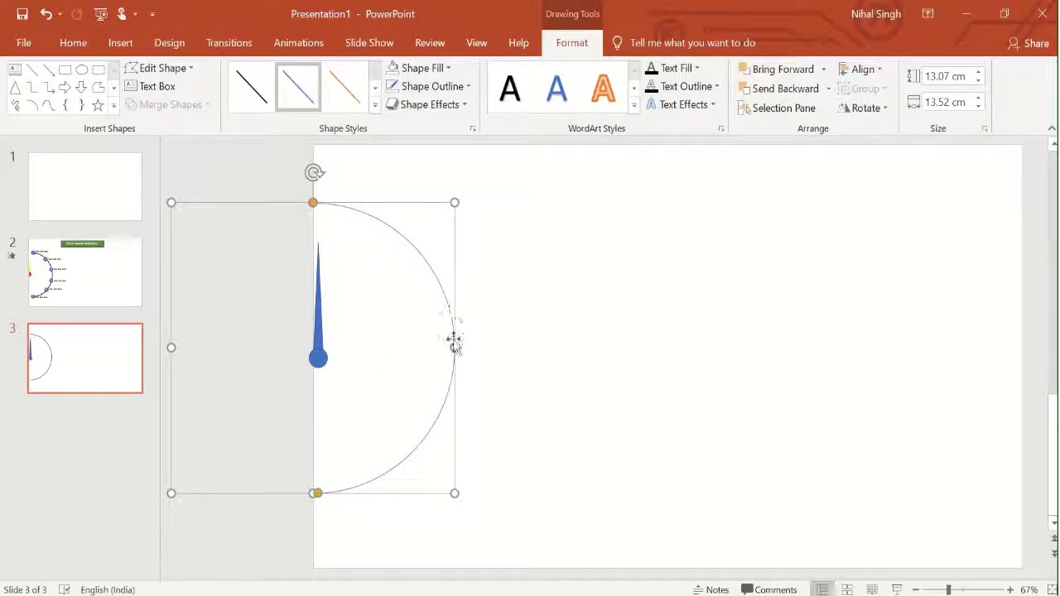
left_click_drag(405, 202, 341, 217)
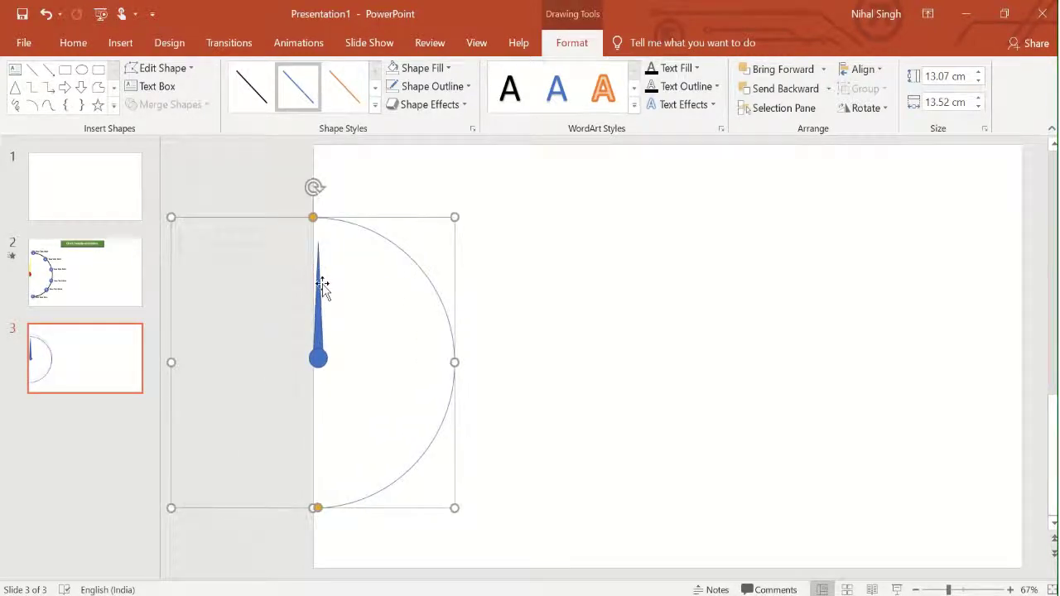
Rotate the blue needle to 30° through More Rotation Options
left_click(322, 286)
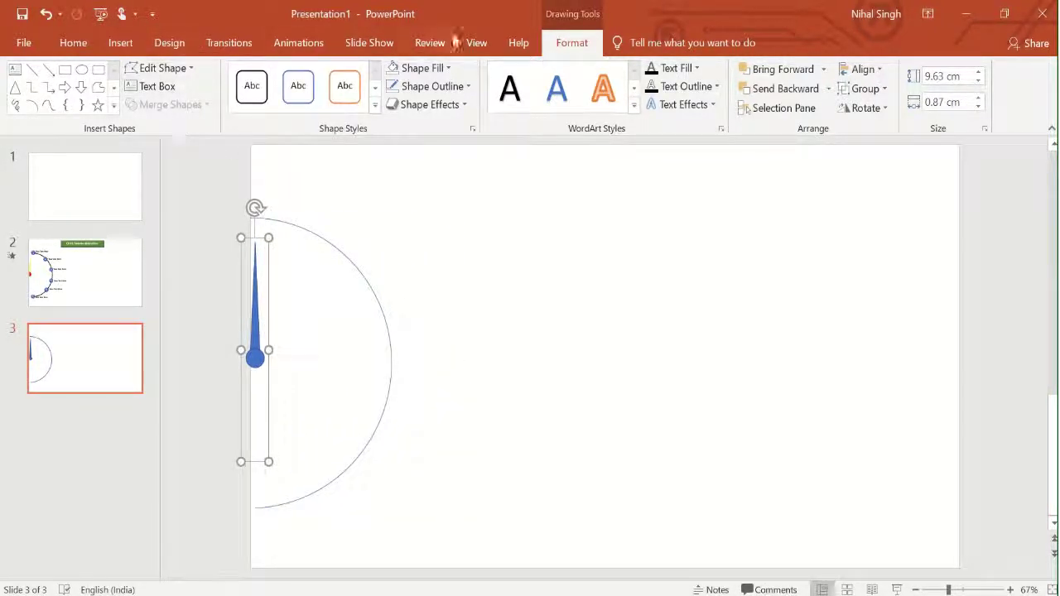
left_click(861, 106)
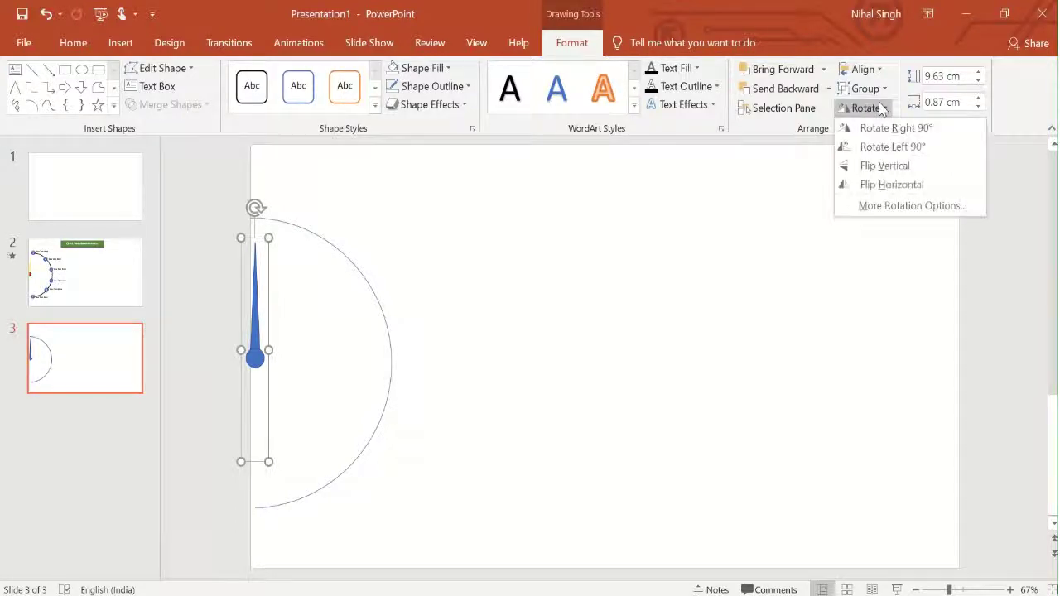
left_click(903, 208)
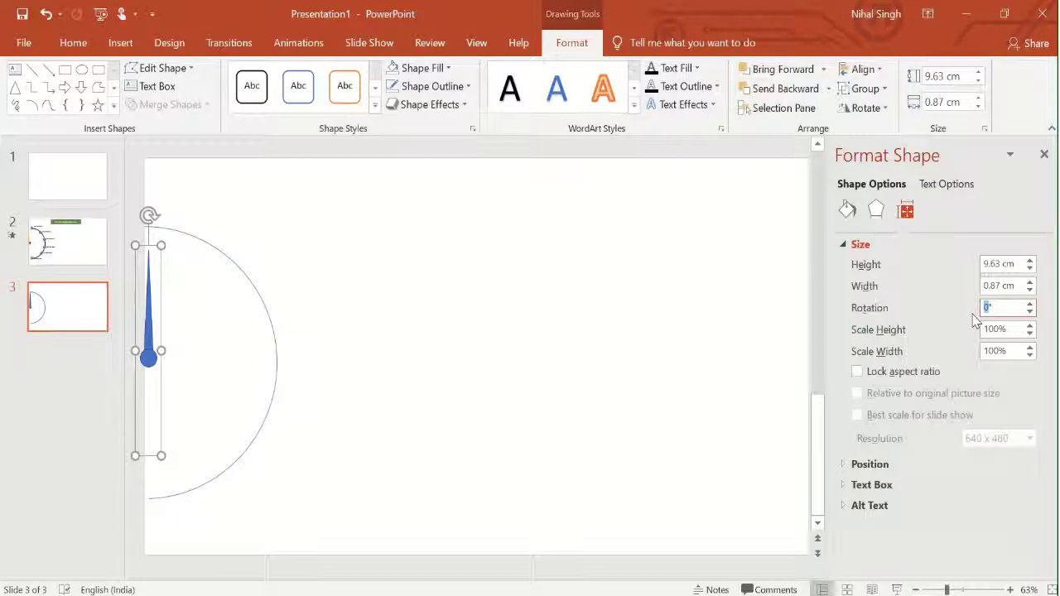
type("3")
key("Return")
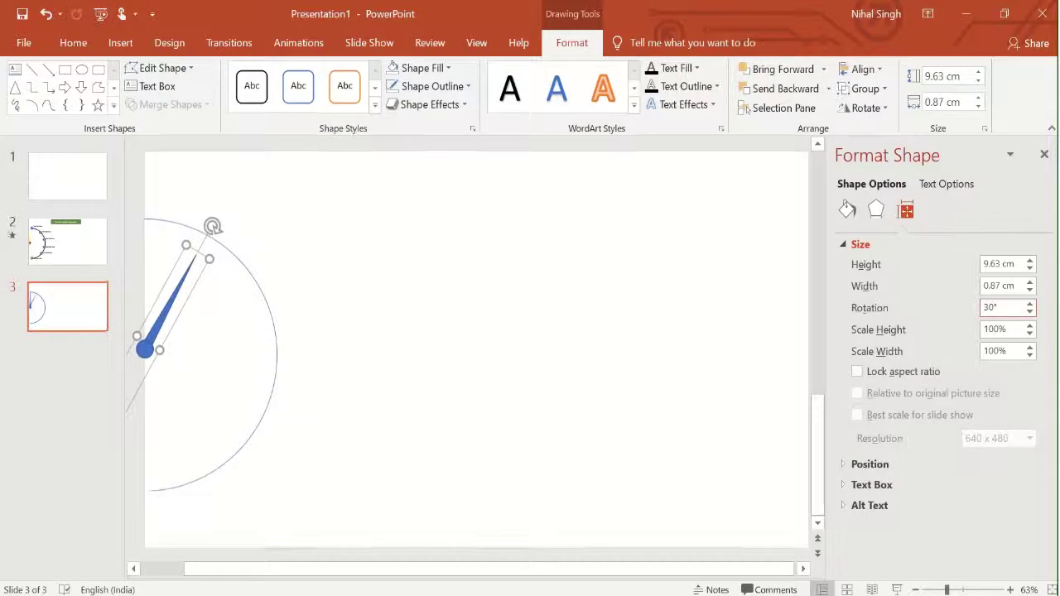
left_click(85, 72)
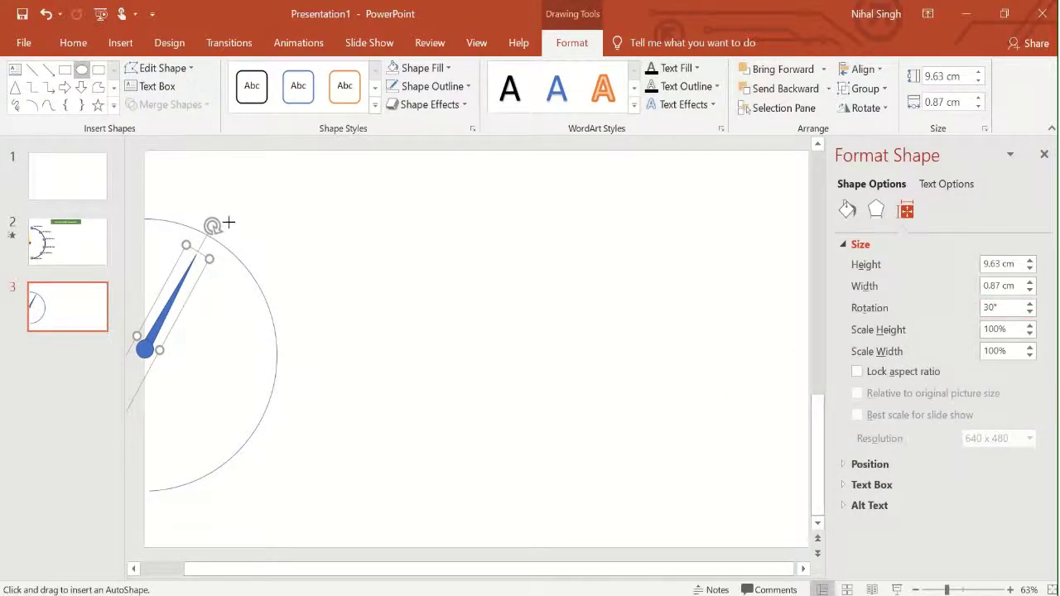
Draw a small blue dot on the arc at the needle's 30° tip
left_click_drag(204, 226, 215, 240)
left_click(179, 278)
left_click(183, 277)
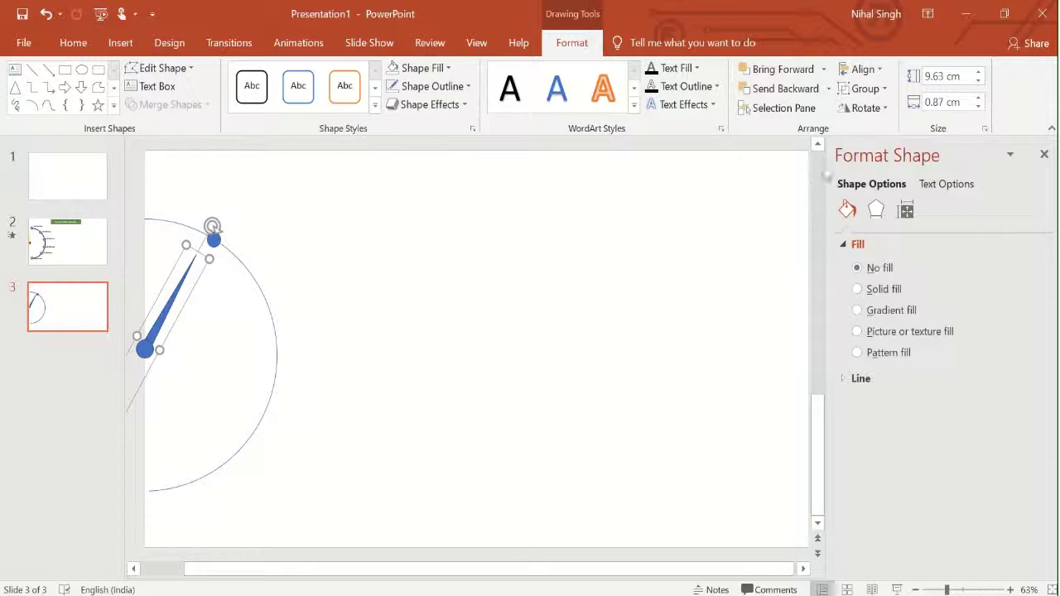
Change the needle's rotation to 90° so it points right
left_click(865, 108)
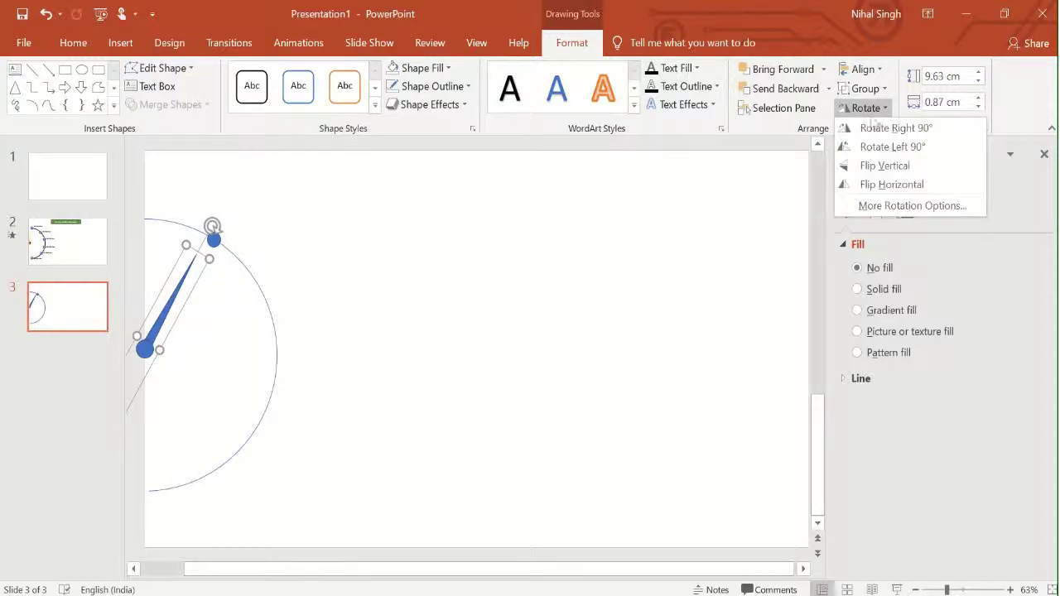
left_click(894, 208)
left_click_drag(992, 308, 985, 311)
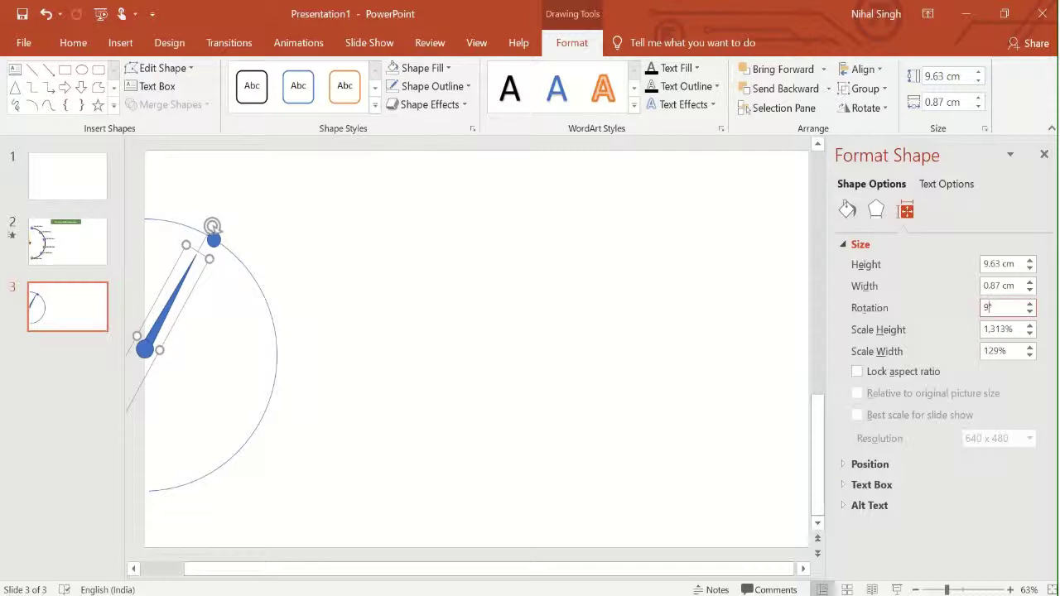
type("90")
key("Return")
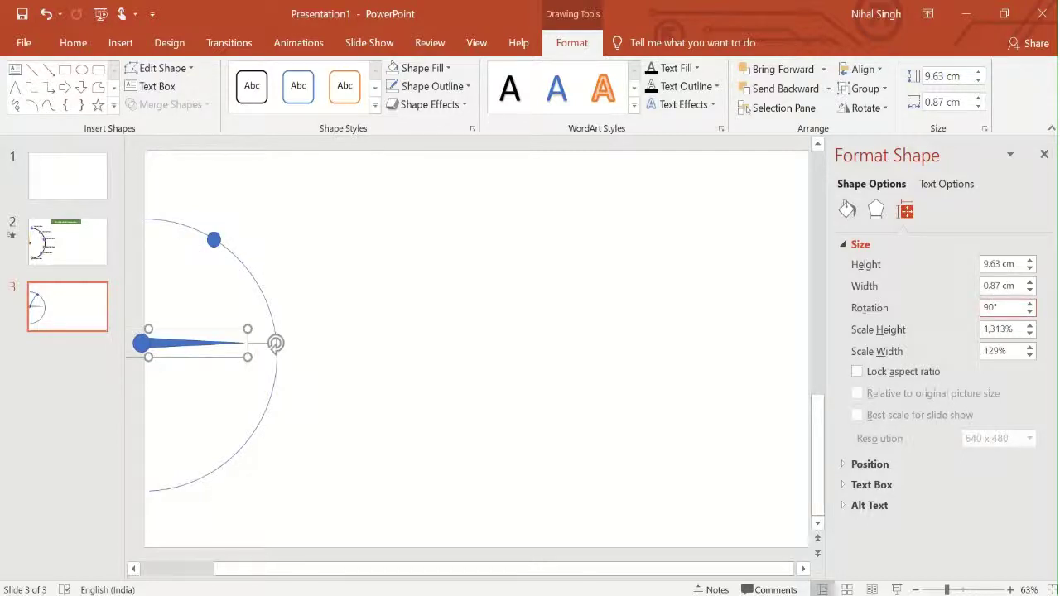
key("Return")
left_click(214, 242, "shift")
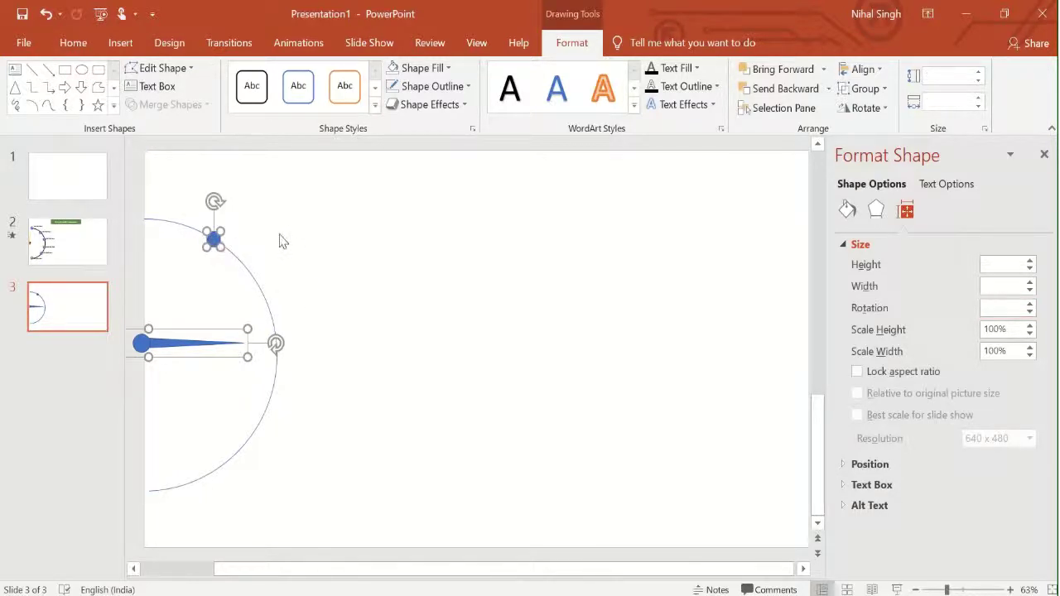
Copy the dot and needle so a second dot sits at the 90° tip, then cut the extra needle
scroll(280, 240, "left", 3)
left_click_drag(292, 240, 353, 339)
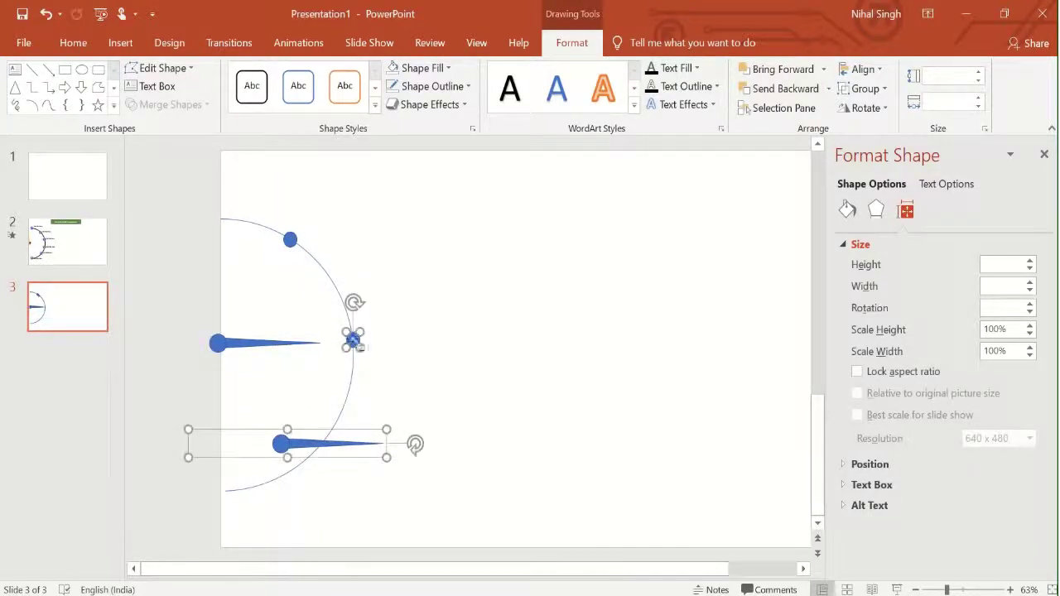
left_click(317, 439)
right_click(312, 433)
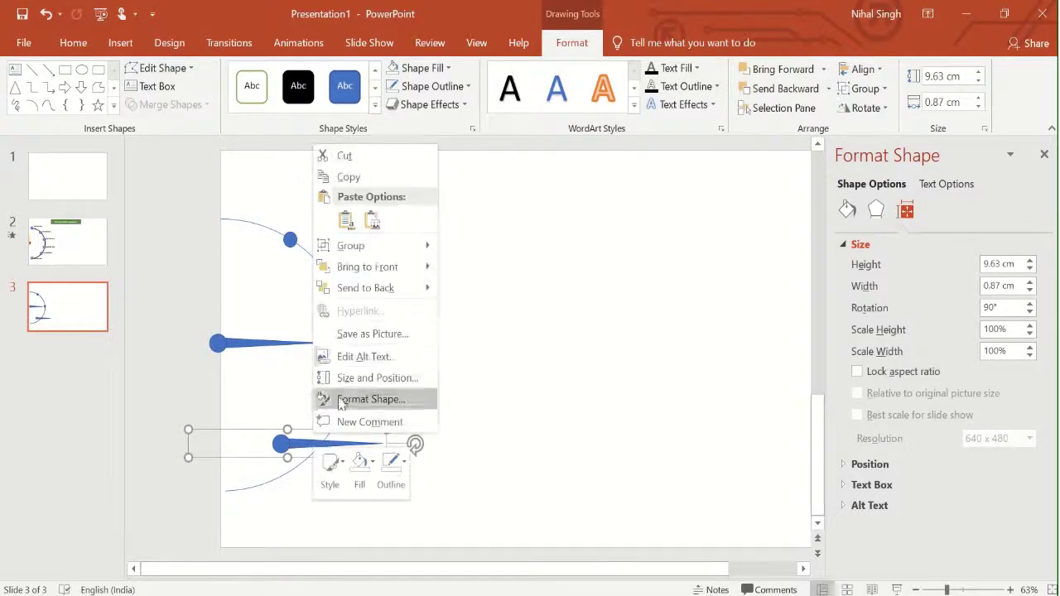
left_click(354, 154)
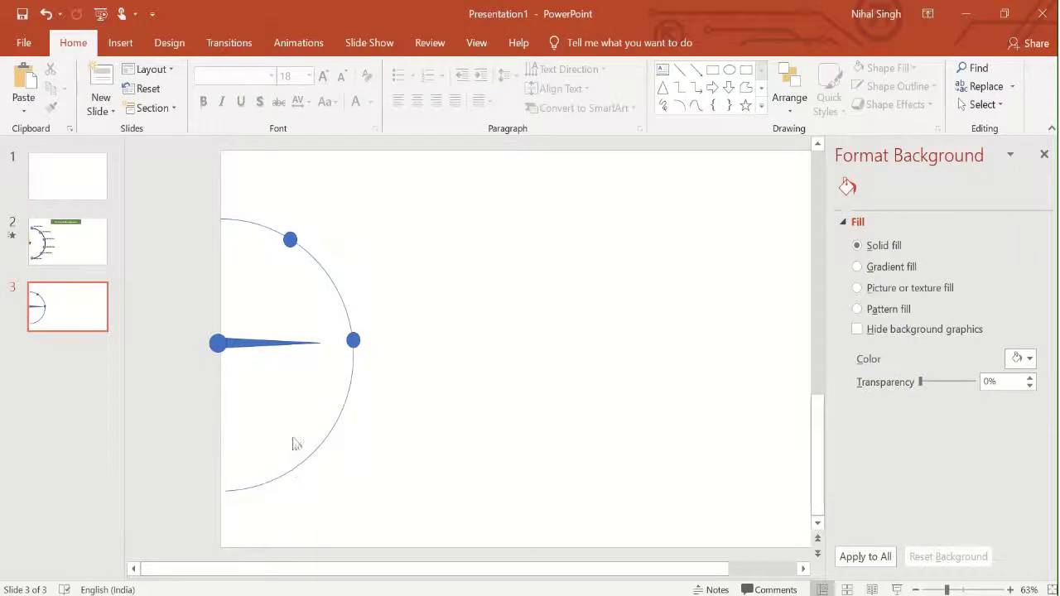
left_click(277, 344)
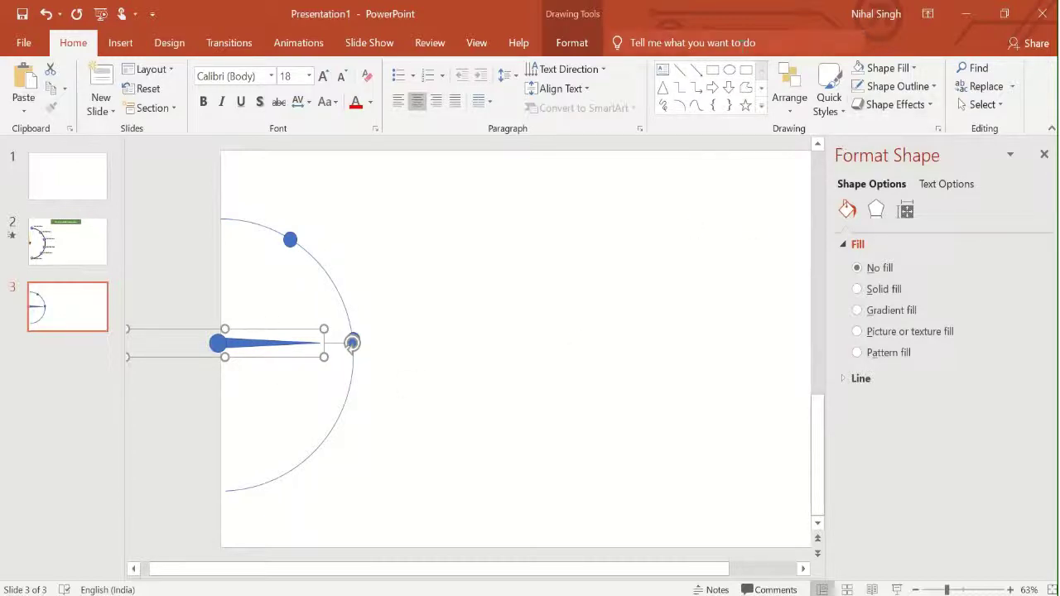
Set the needle's rotation to 150° so it points down-right
left_click(582, 43)
left_click(887, 111)
left_click(911, 205)
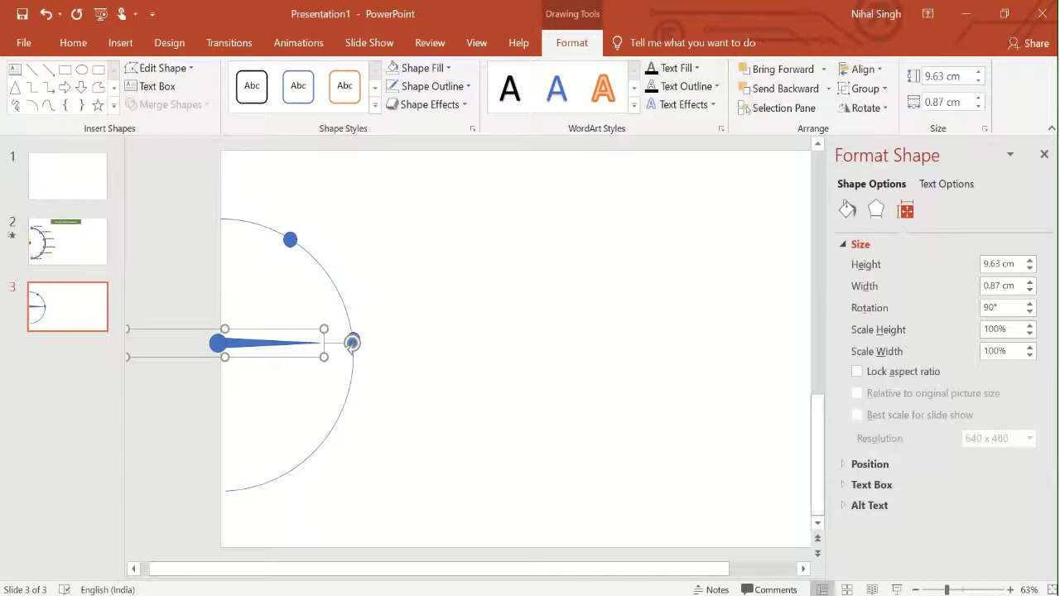
left_click(990, 306)
type("150")
key("Return")
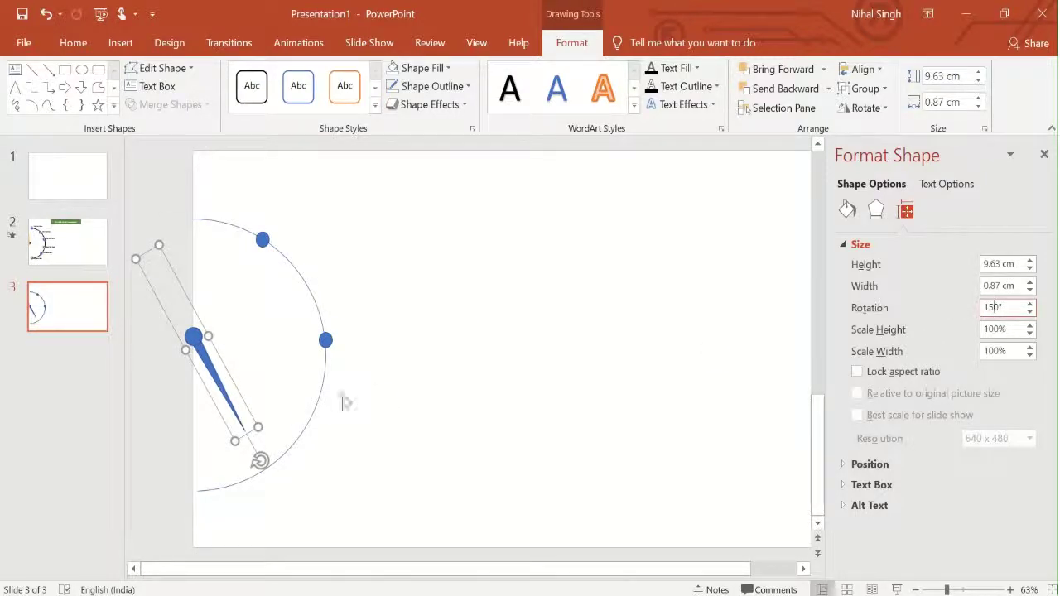
Copy the right dot down to the needle's 150° tip on the arc's lower part
left_click(367, 414)
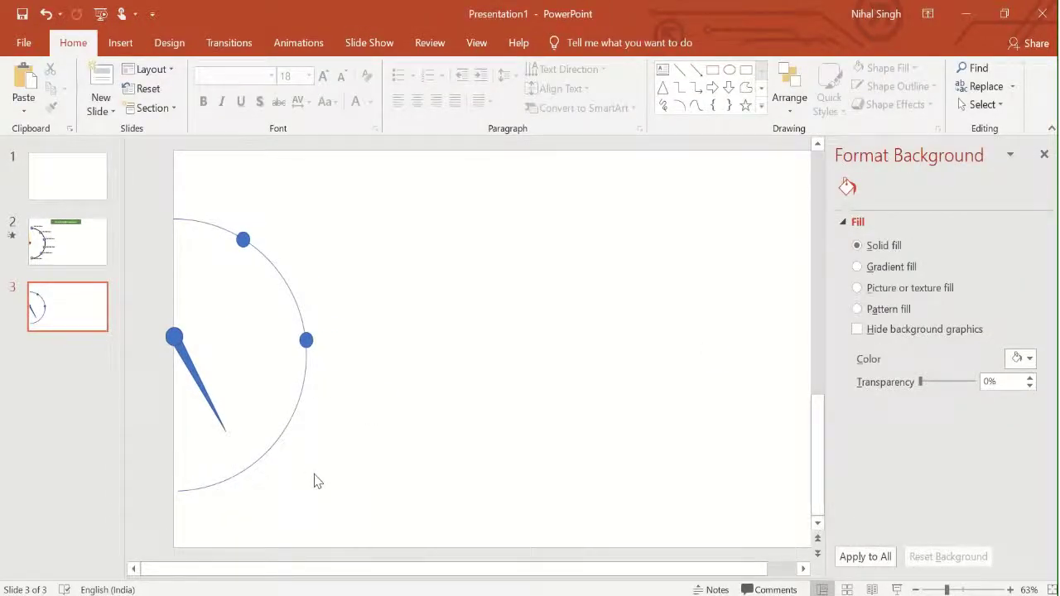
left_click(306, 340)
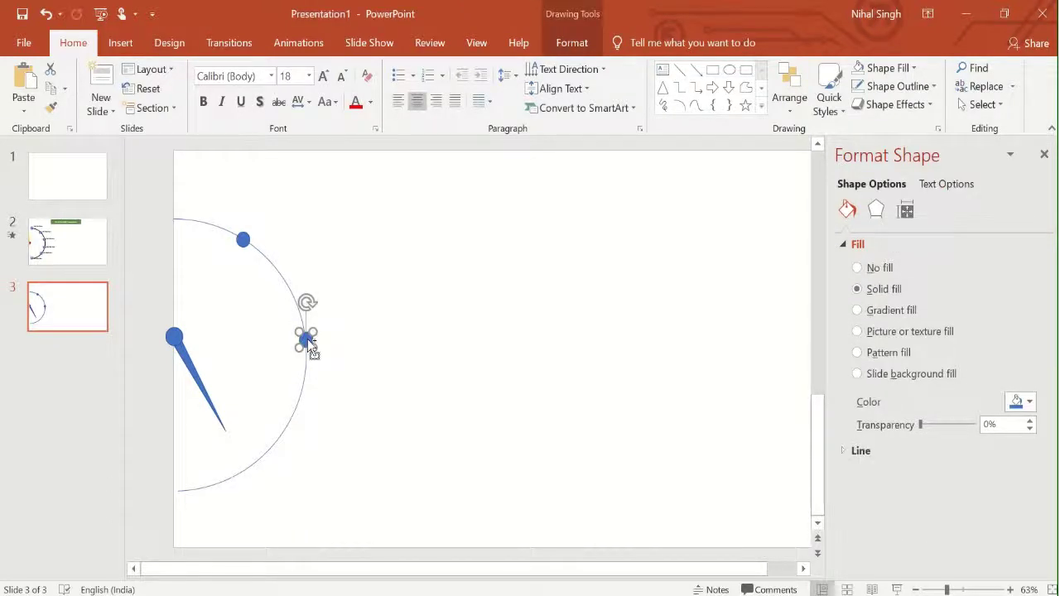
left_click_drag(313, 351, 249, 468)
left_click(381, 432)
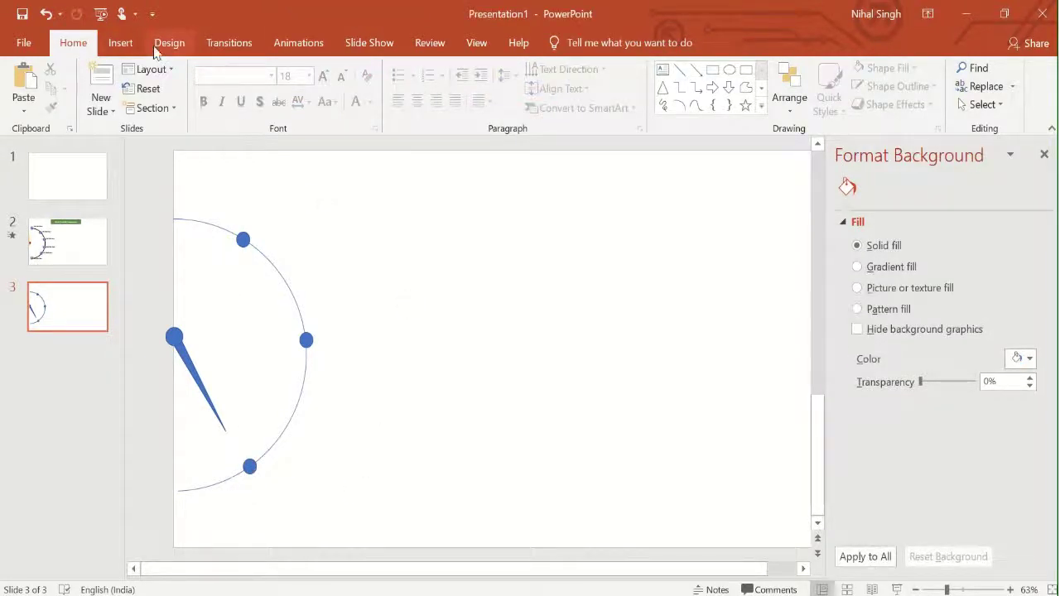
left_click(120, 42)
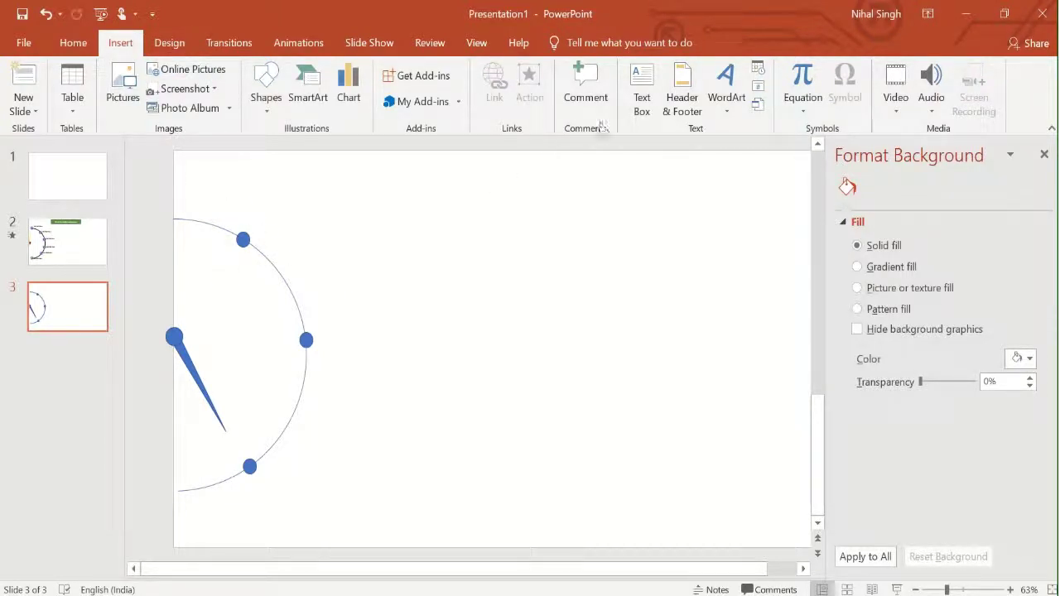
Add a 'Your Text Here' text box beside the top dot
left_click(643, 89)
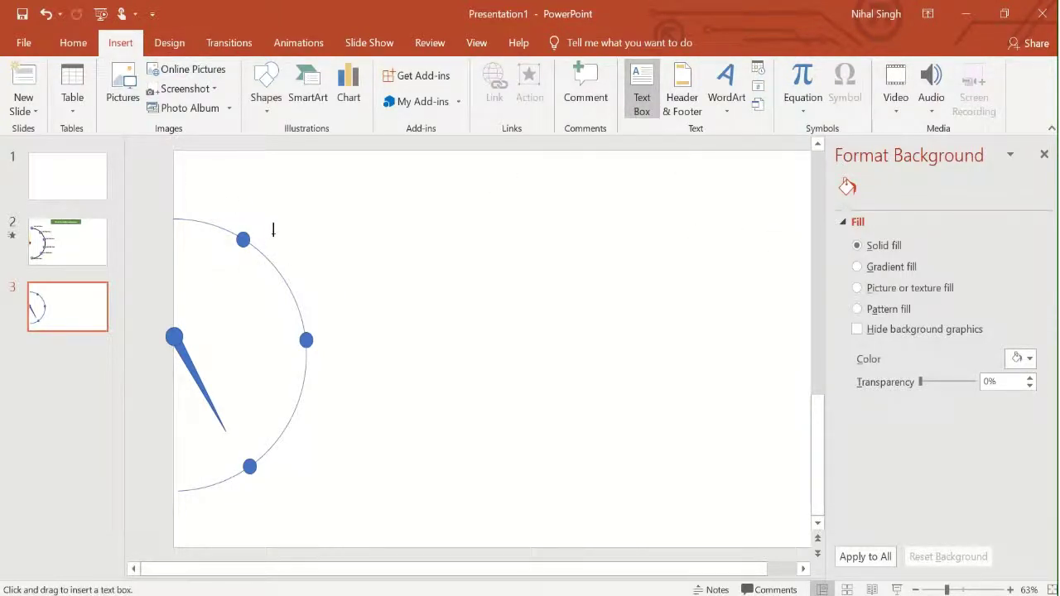
mouse_move(258, 236)
left_mouse_down()
mouse_move(339, 260)
mouse_move(362, 253)
left_mouse_up()
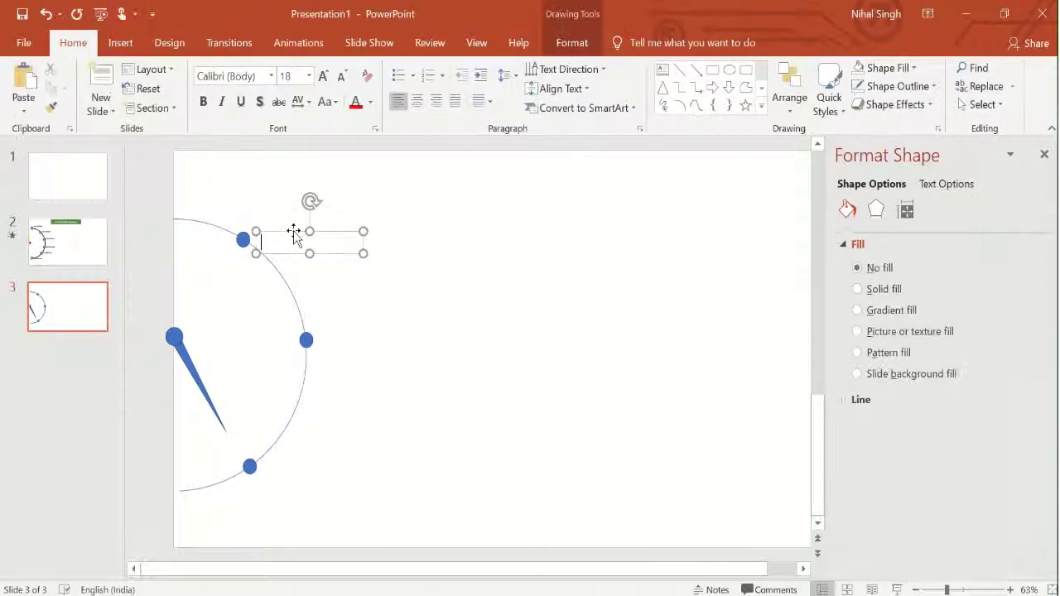
left_click(303, 230)
type("Your Text Here")
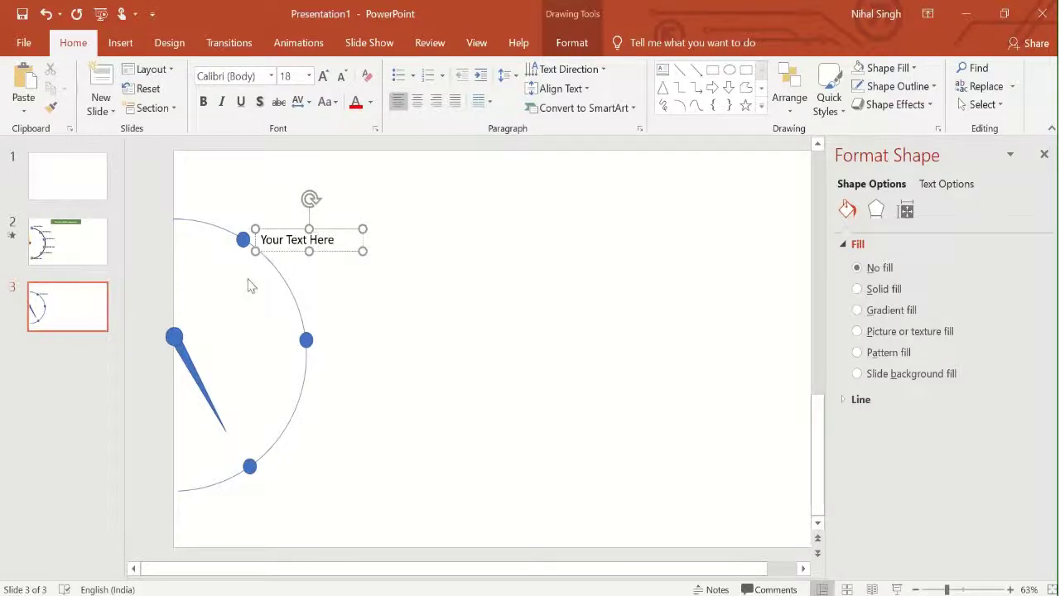
Copy the 'Your Text Here' label beside the middle and bottom dots, nudging the top one closer
left_click(286, 240)
left_click_drag(335, 240, 330, 326)
left_click(303, 247)
left_click(298, 236)
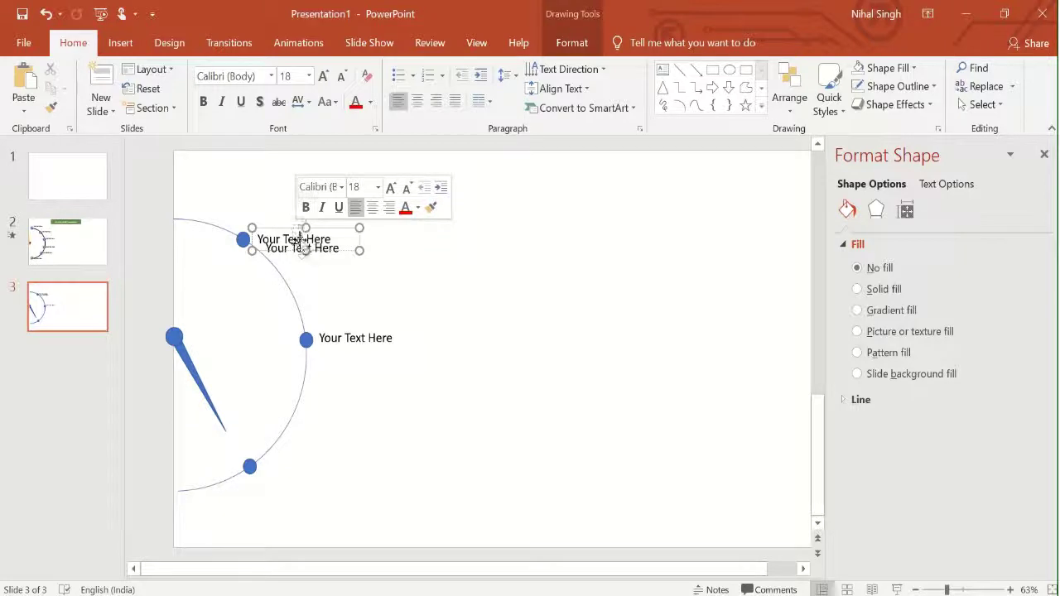
left_click_drag(335, 258, 340, 464)
left_click(323, 239)
left_click_drag(303, 236, 295, 227)
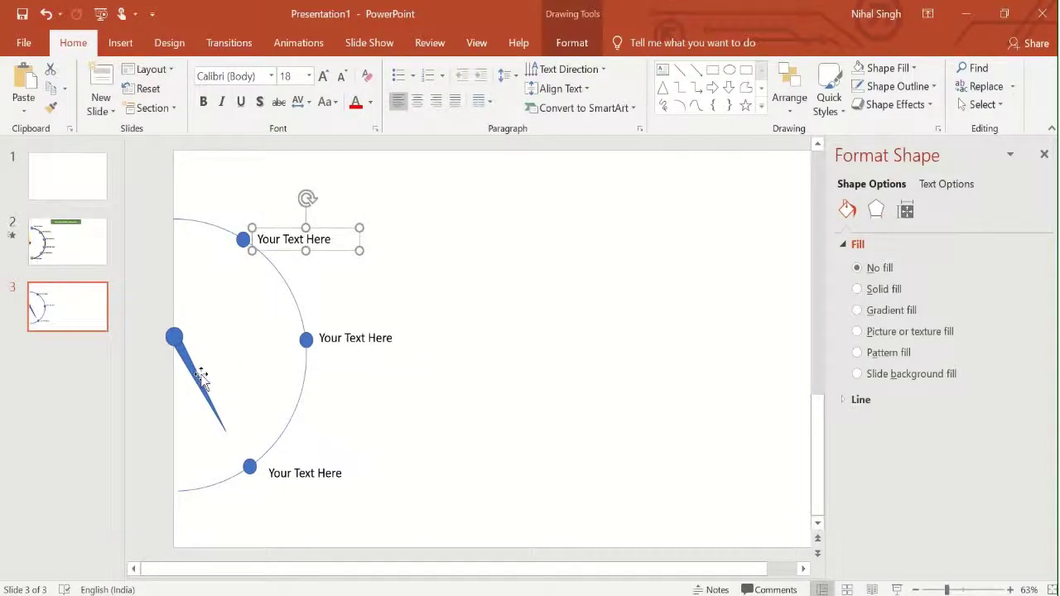
left_click(202, 378)
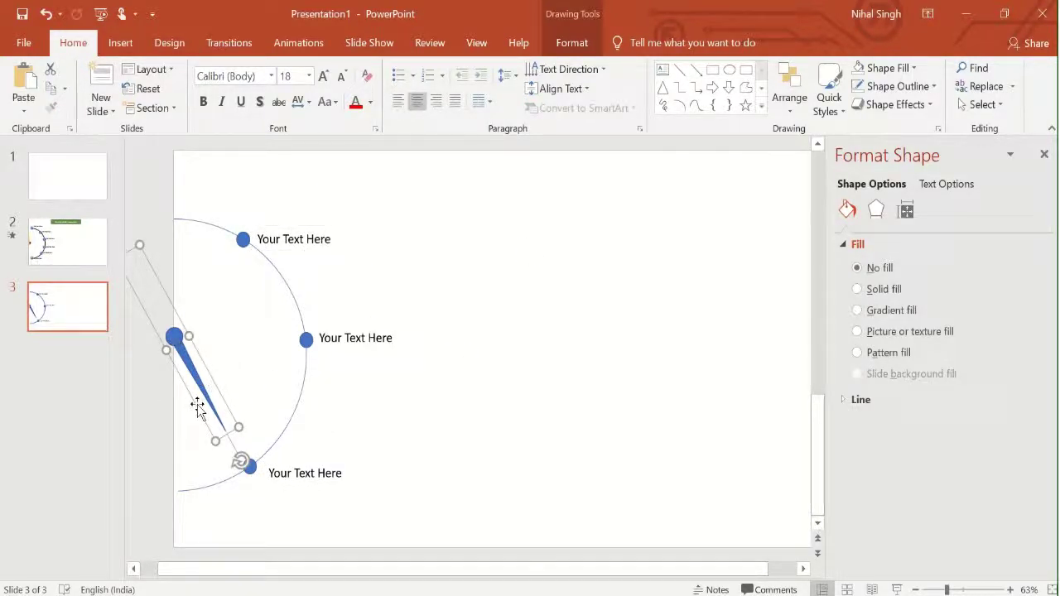